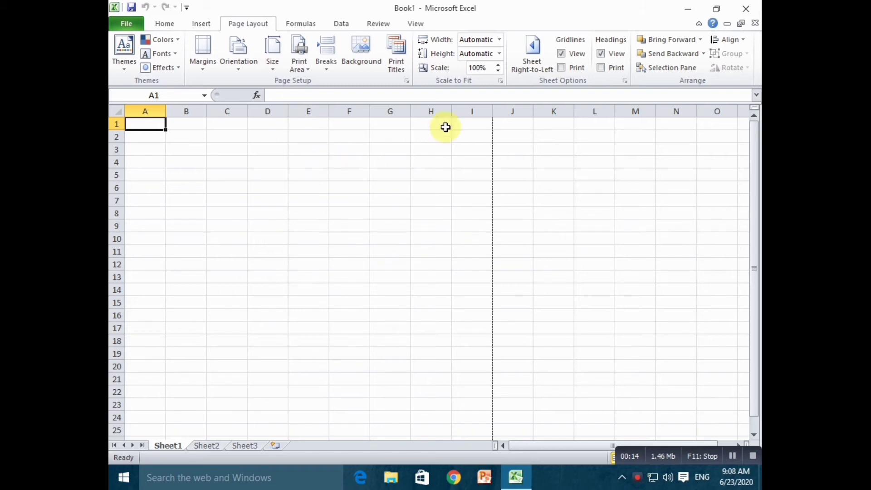
Narrow column A and widen columns B, C and D within the printed page width.
scroll(485, 303, "down", 11)
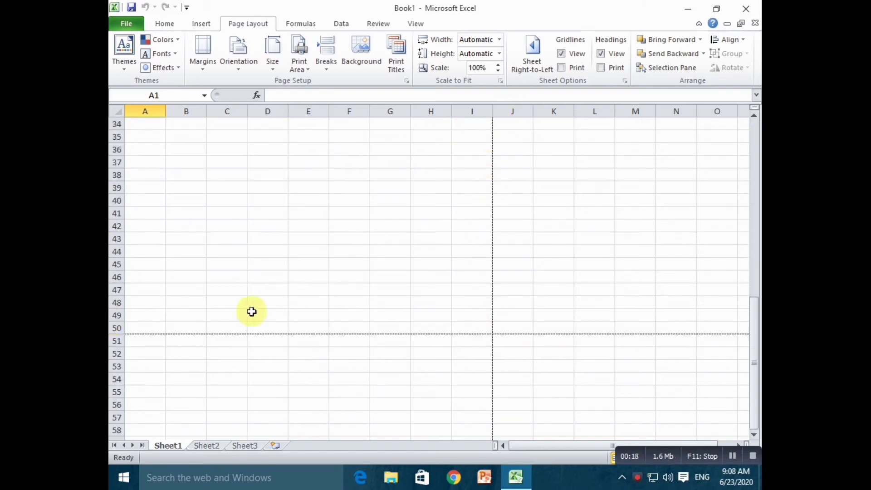
scroll(264, 318, "up", 11)
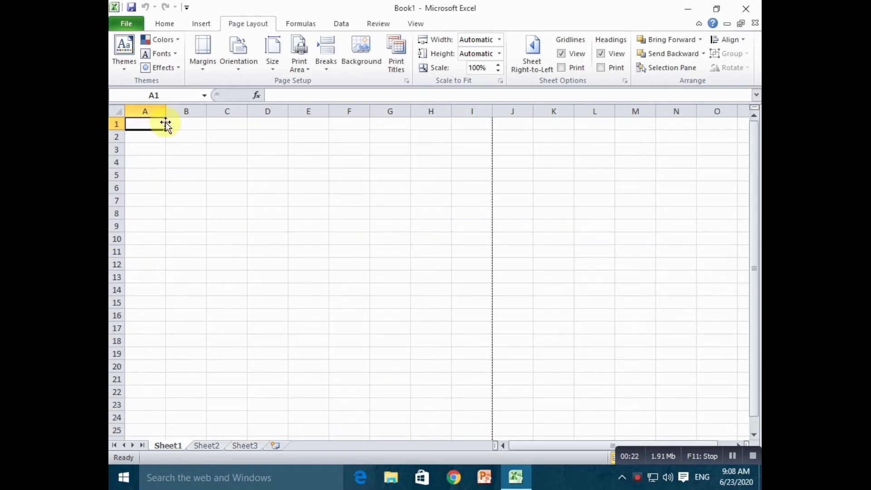
left_click_drag(164, 114, 301, 142)
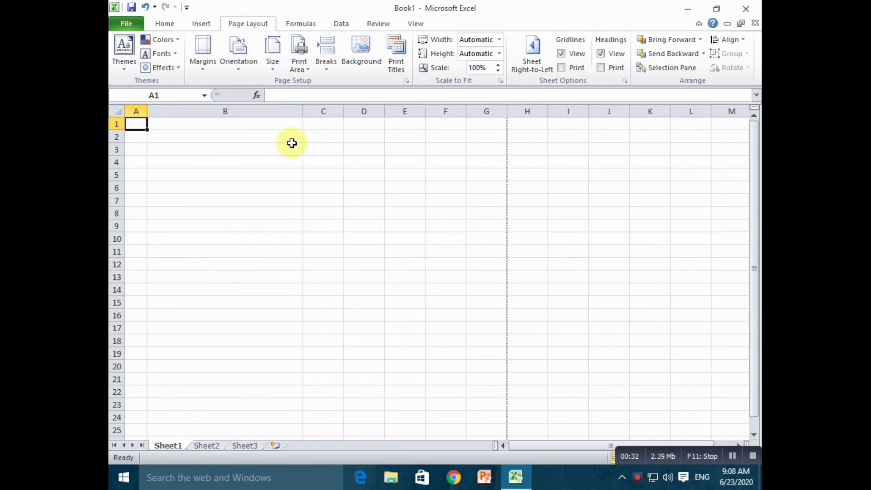
left_click_drag(342, 116, 453, 121)
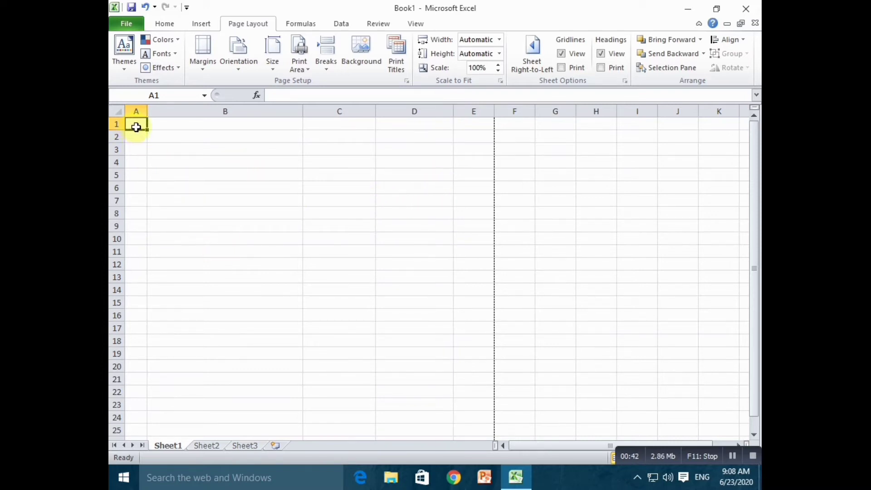
Merge and center cells A1:D4 and enter the title "A.B.C Company" in the merged cell.
mouse_move(141, 125)
left_mouse_down()
mouse_move(142, 134)
mouse_move(200, 162)
mouse_move(425, 162)
left_mouse_up()
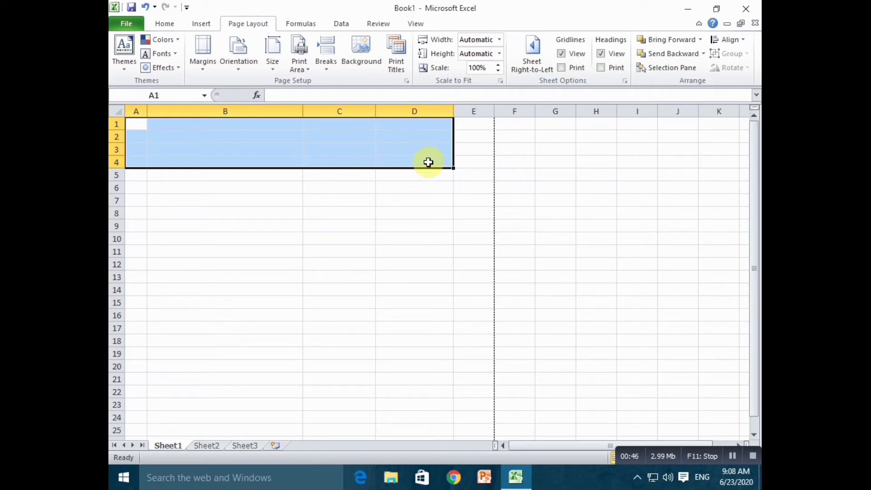
left_click(164, 24)
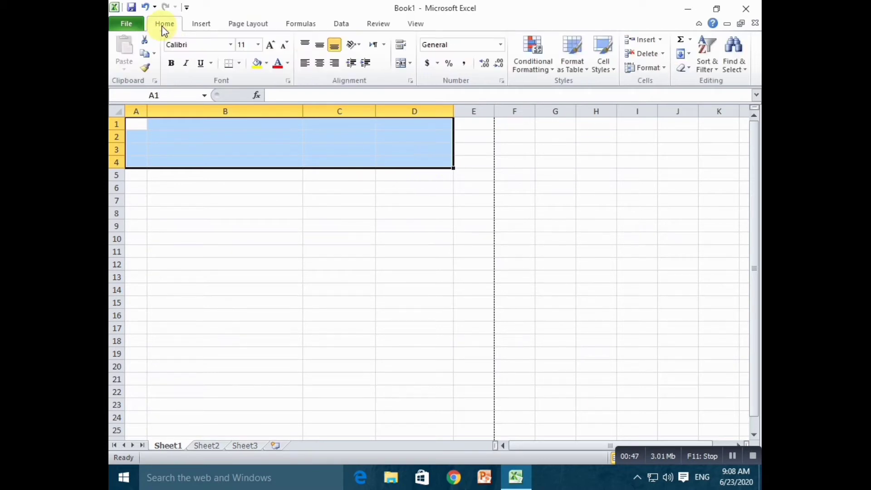
left_click(400, 65)
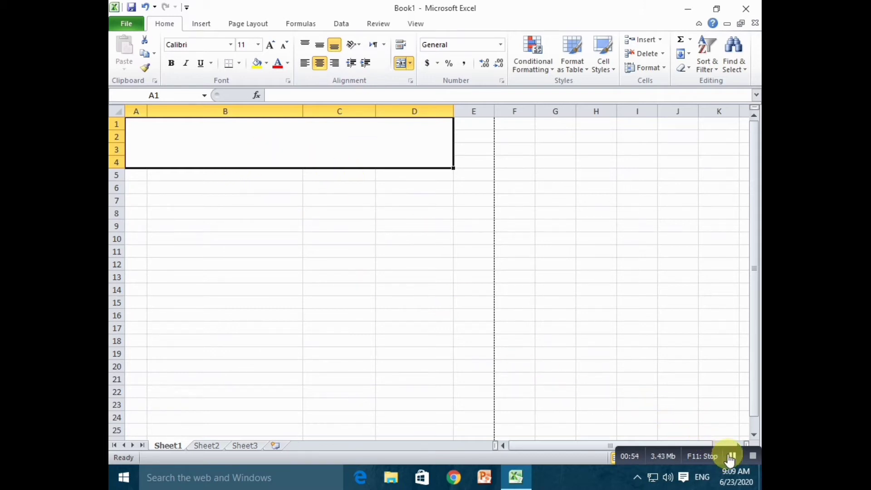
type("A.B.C Company")
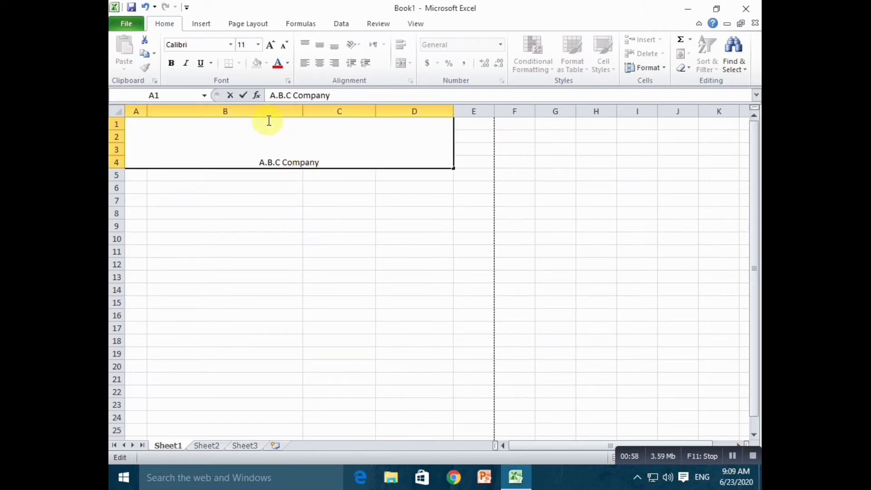
Format the company title in the Algerian font at size 48.
left_click(258, 45)
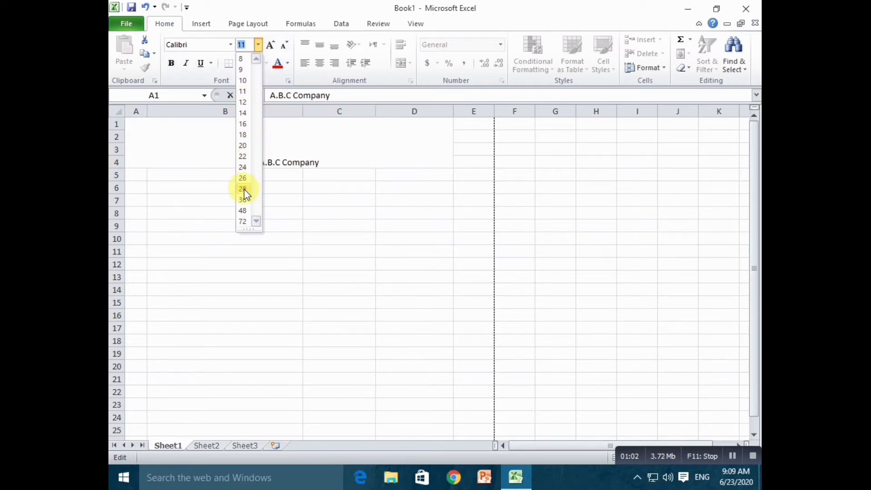
left_click(336, 159)
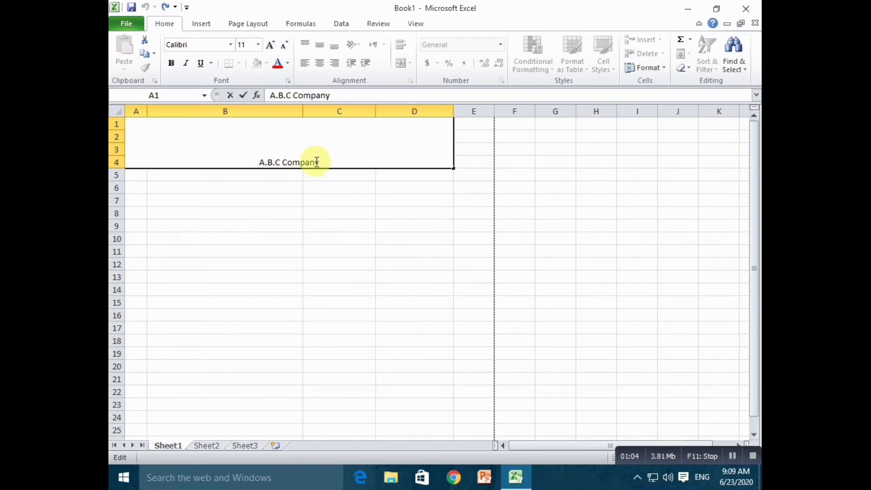
left_click_drag(316, 162, 233, 149)
left_click(258, 44)
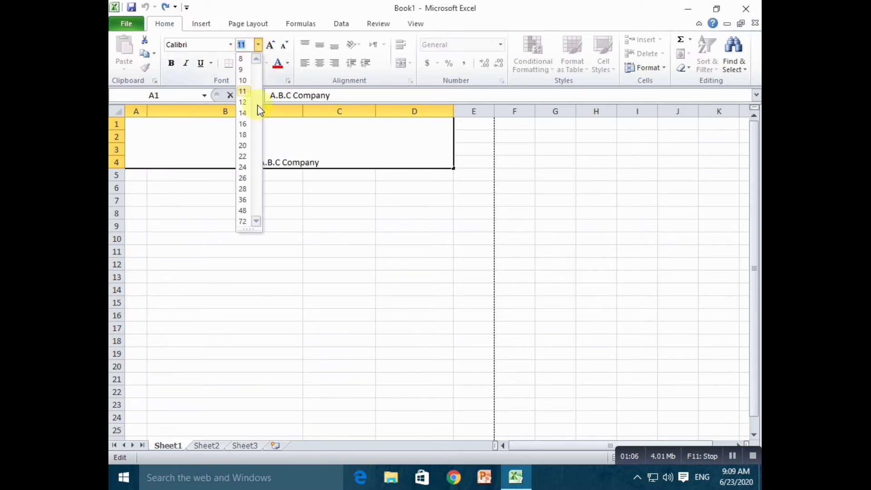
left_click(242, 211)
left_click(230, 44)
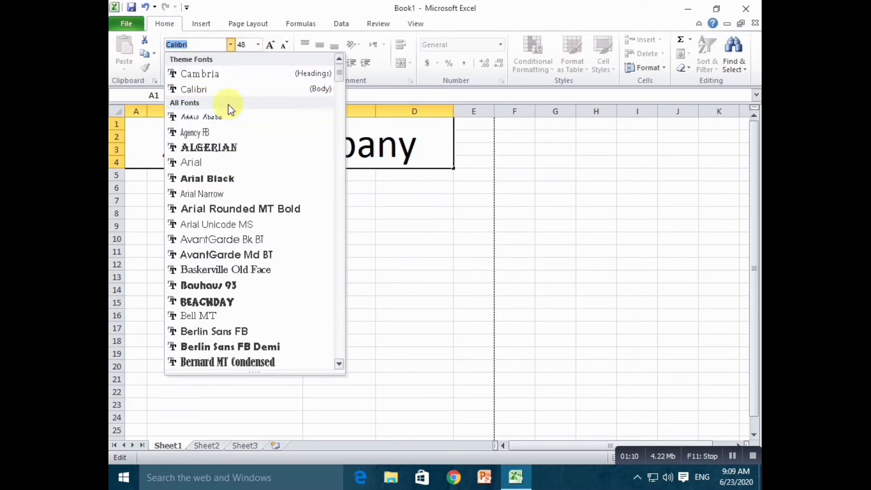
left_click(233, 148)
left_click(320, 208)
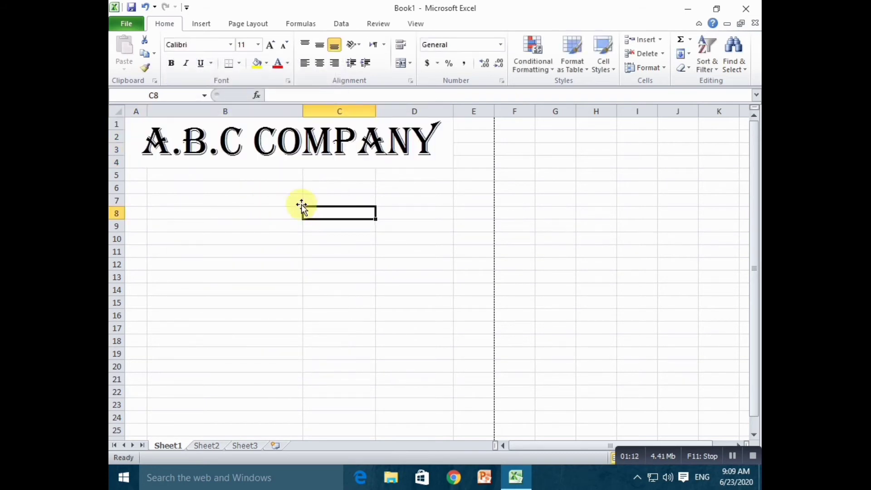
Enter the column headings s.no, Employe's Name, Working Days and Salery in cells A5:D5.
left_click(138, 174)
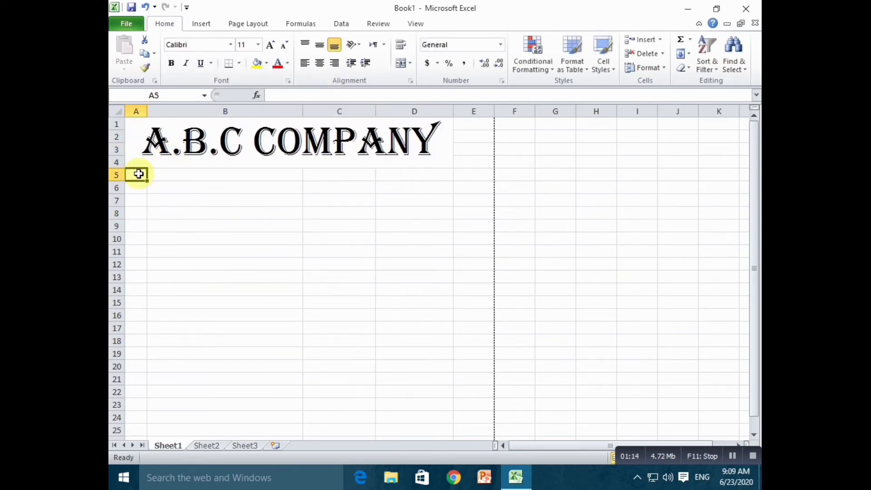
type("S.no")
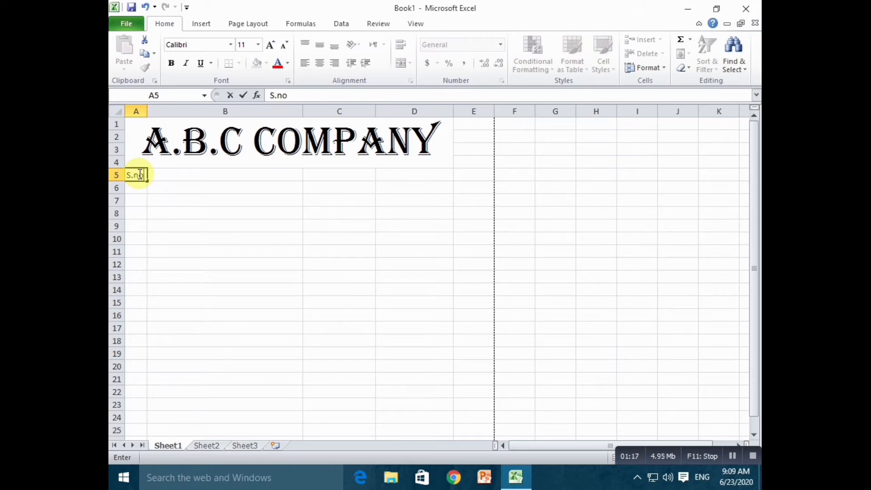
key("Tab")
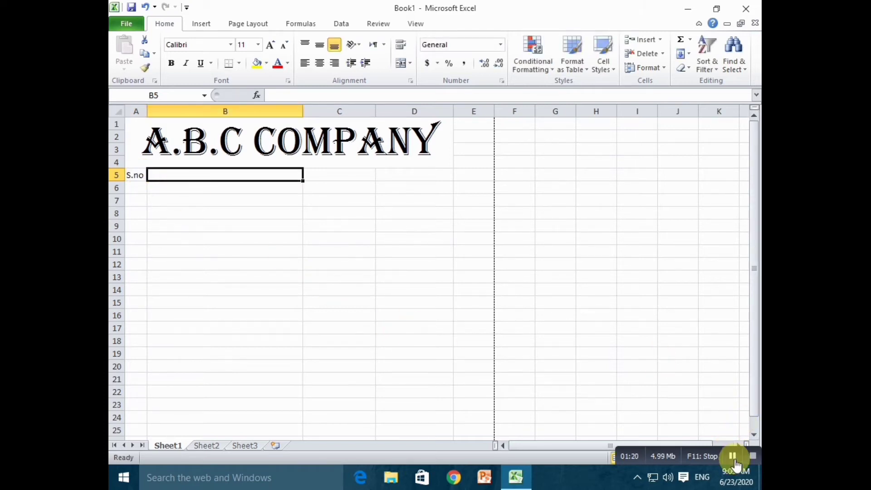
left_click(733, 460)
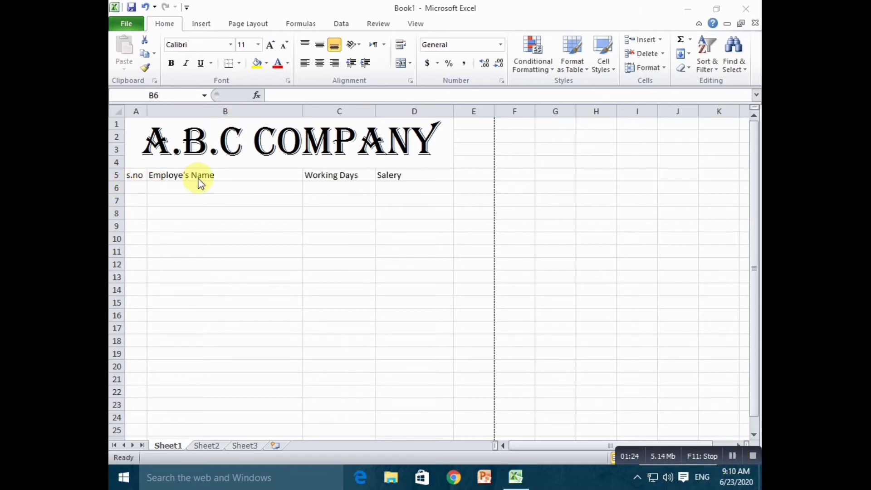
Enter 1 and 2 in A6:A7 and extend the serial number series to 10 in A15.
left_click(132, 190)
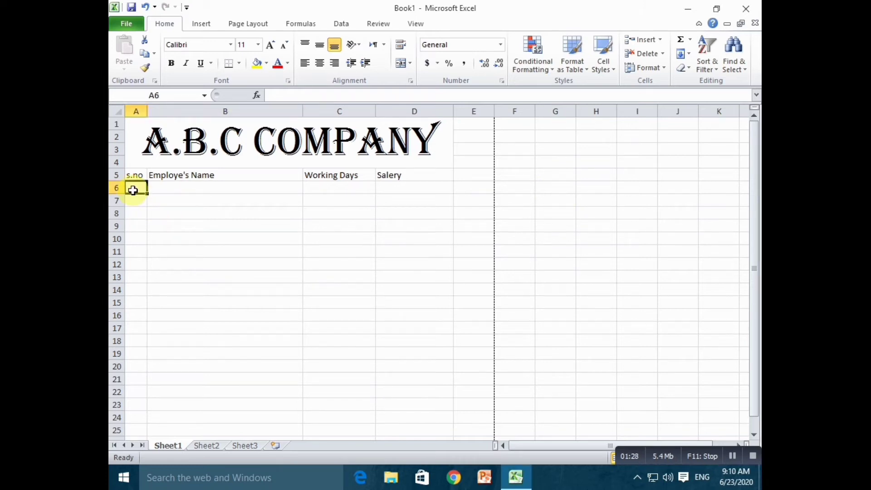
type("1")
key("Return")
type("2")
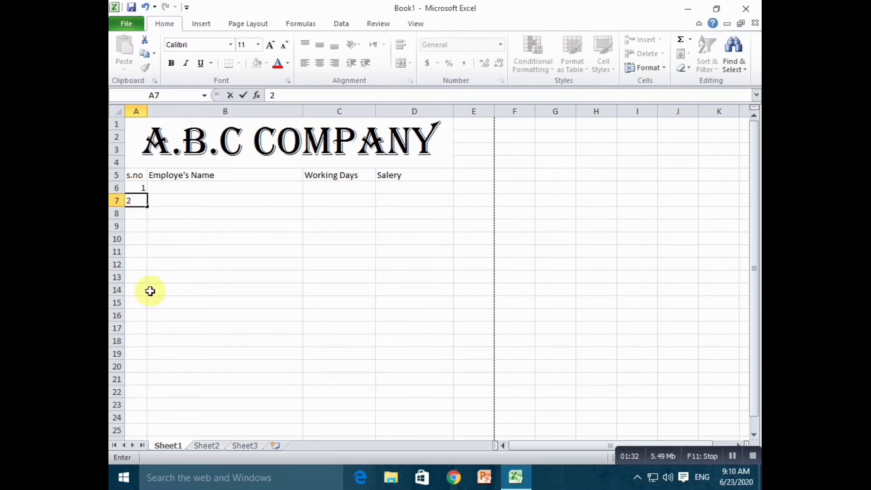
left_click(137, 223)
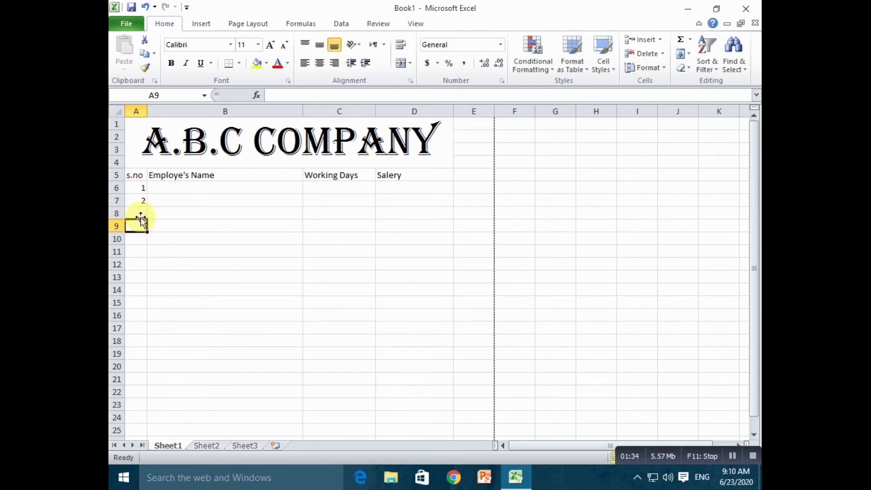
left_click_drag(140, 188, 145, 200)
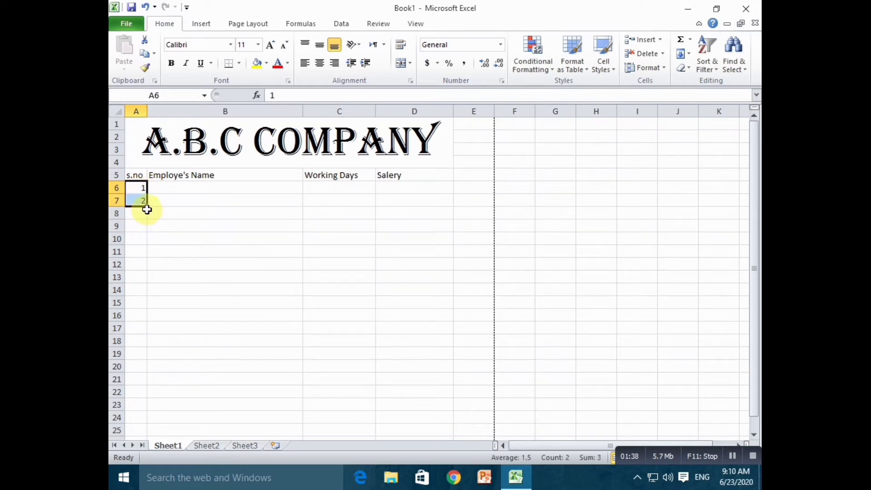
left_click_drag(147, 208, 146, 304)
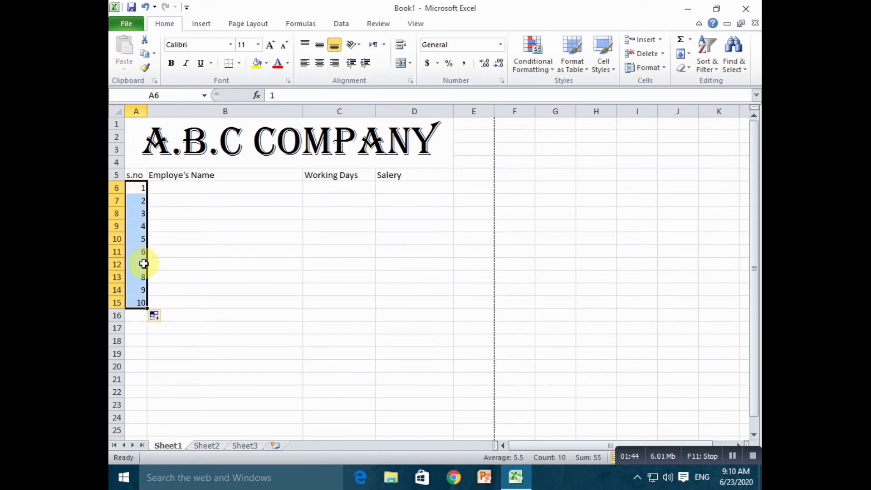
Dismiss the ByteFence alert and enter the employee names A to J in B6:B15.
left_click(162, 191)
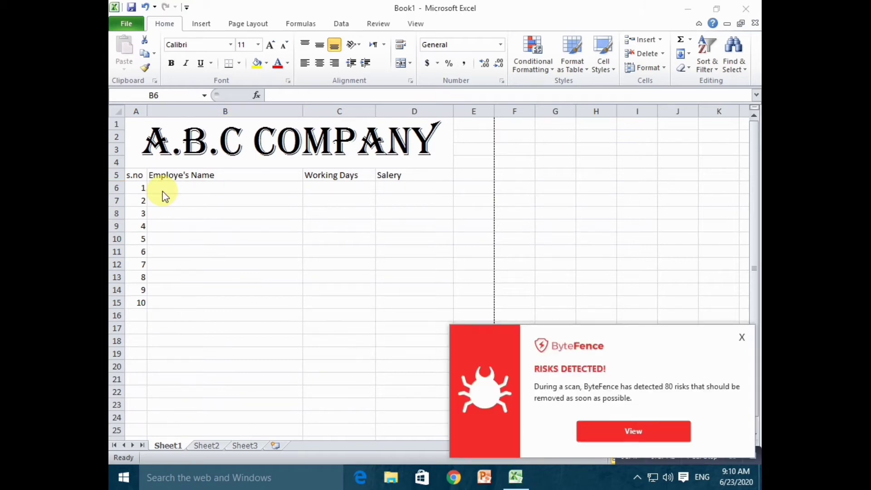
left_click(741, 337)
left_click(189, 186)
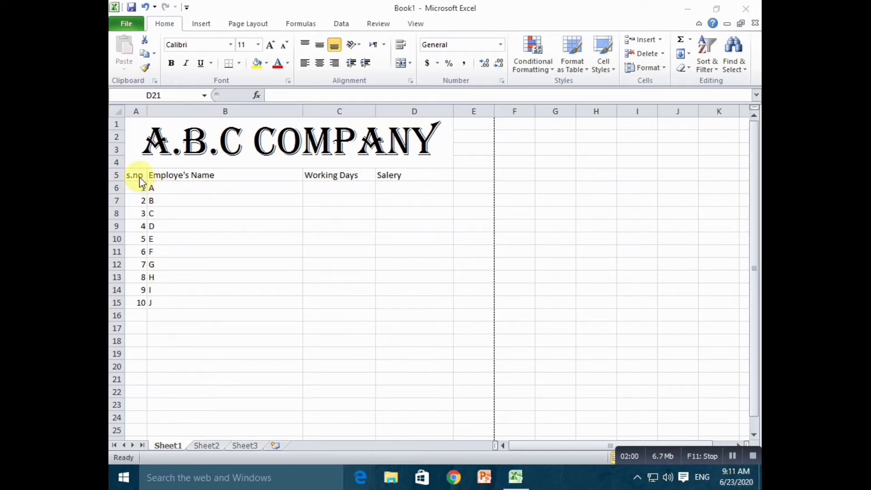
Center the contents of the table A5:D15 both vertically and horizontally.
left_click_drag(129, 177, 424, 293)
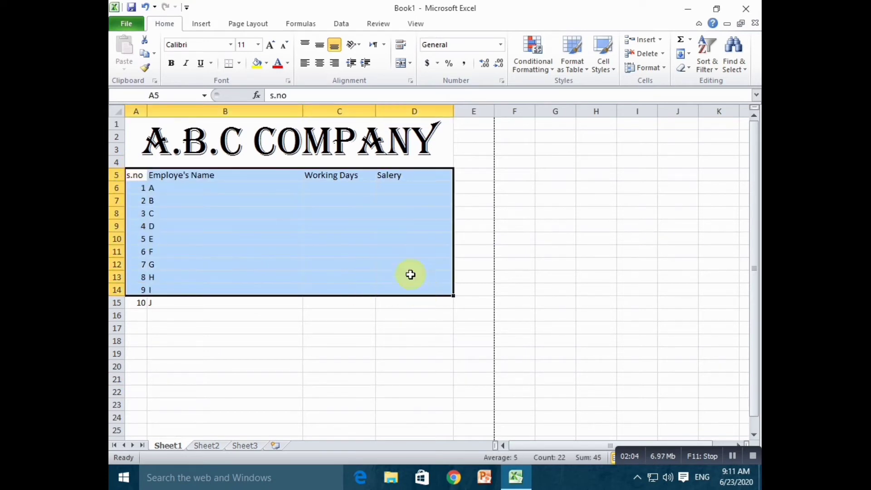
left_click(339, 328)
left_click_drag(134, 175, 417, 299)
left_click(318, 46)
left_click(320, 62)
left_click(368, 297)
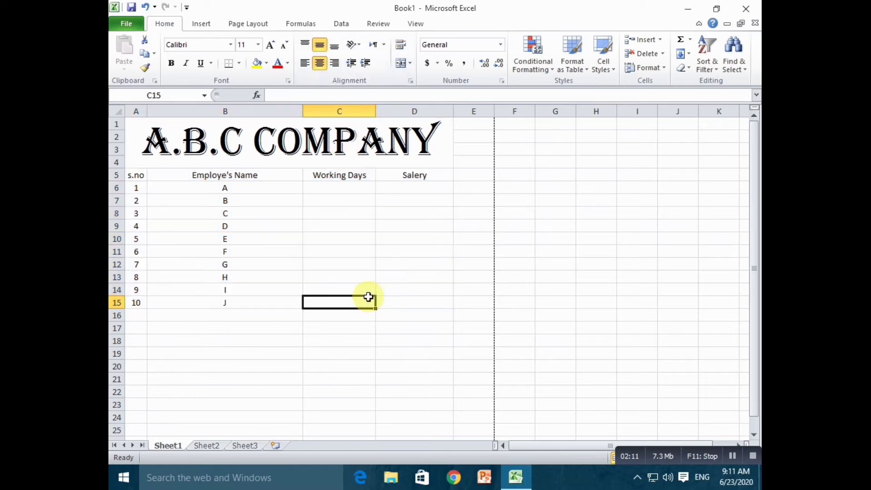
Enter 30 working days in C6 and copy the value to C7:C15.
left_click(341, 188)
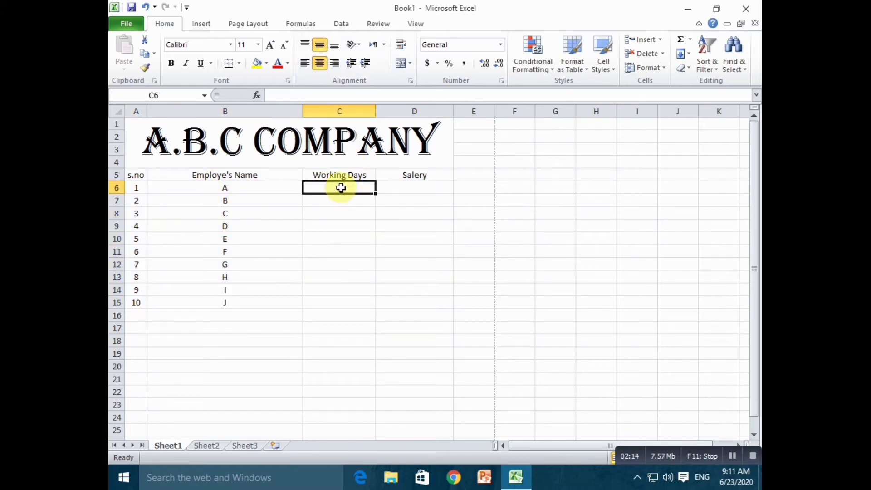
type("30")
key("Return")
left_click(354, 188)
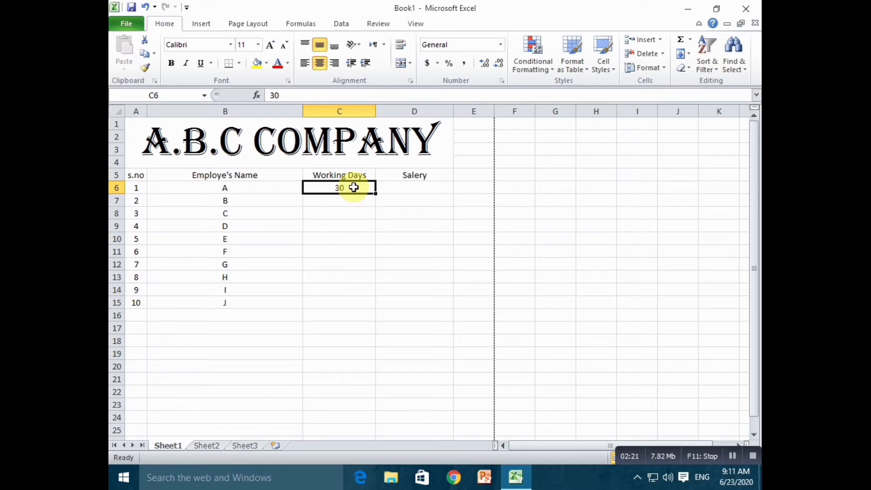
left_click(154, 56)
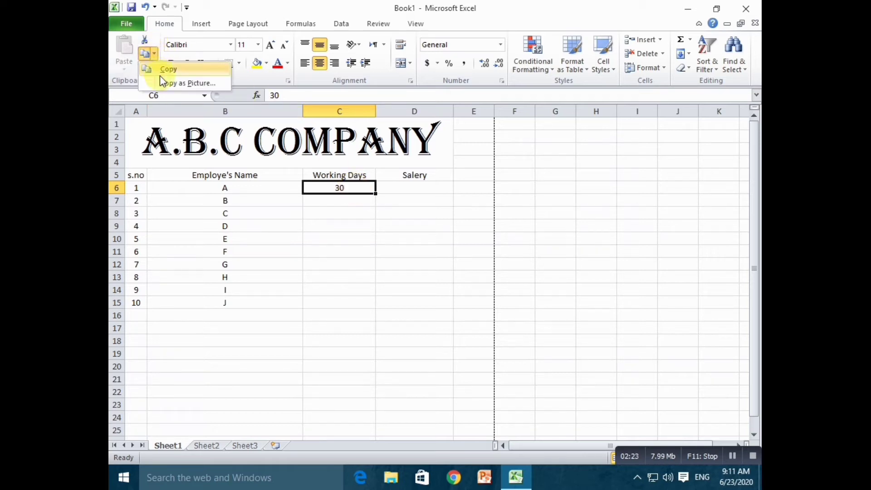
left_click(164, 72)
left_click_drag(325, 202, 323, 303)
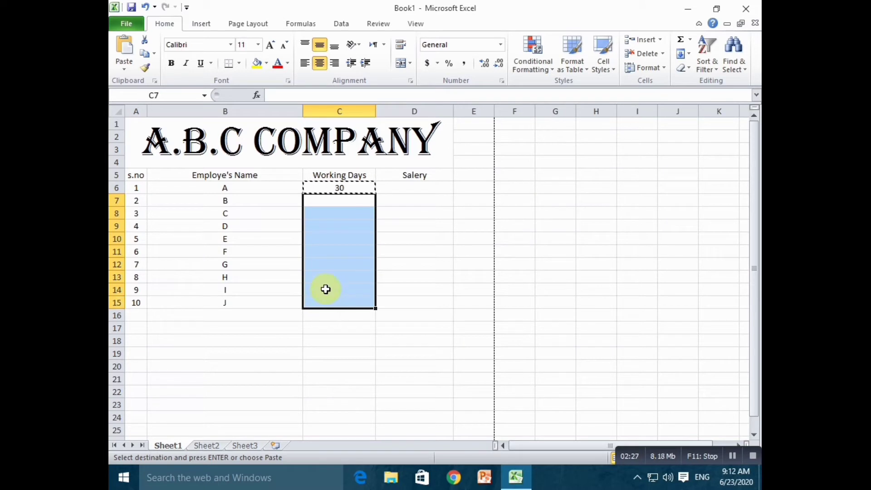
right_click(325, 287)
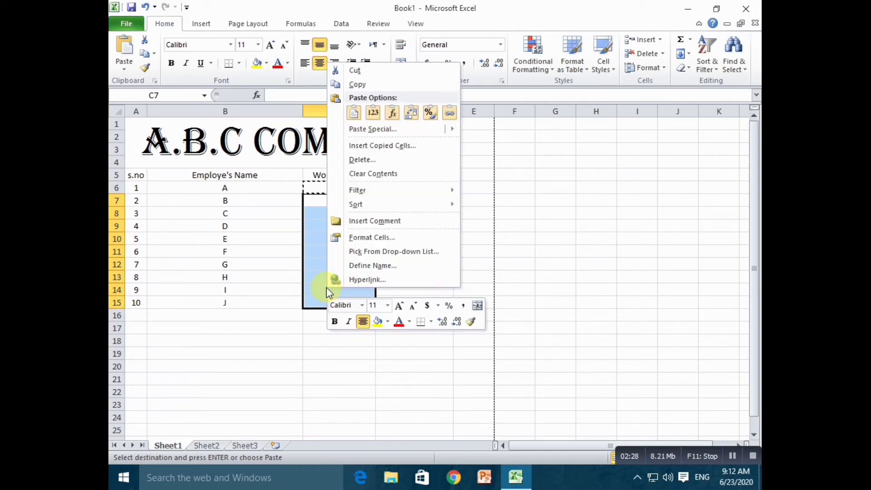
left_click(354, 114)
Enter the salaries 1500, 2000, 2500, 8000, 200, 15000, 30000, 7000, 4500 and 3800 in D6:D15.
left_click(371, 238)
left_click(386, 214)
left_click(394, 188)
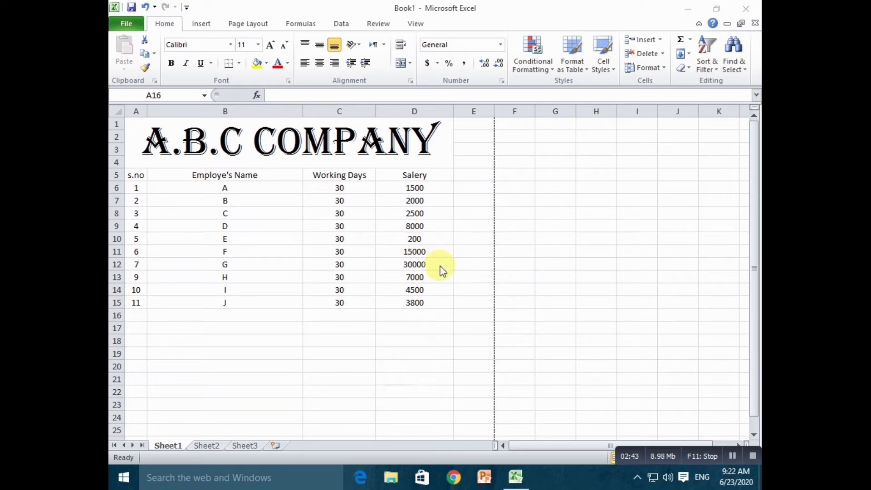
Start a SUM formula in D16, directly below the salary column.
left_click(394, 316)
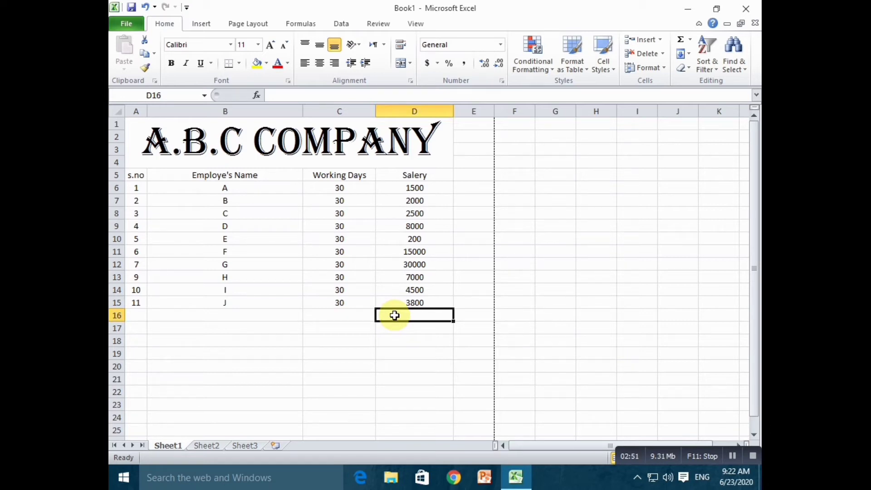
type("=")
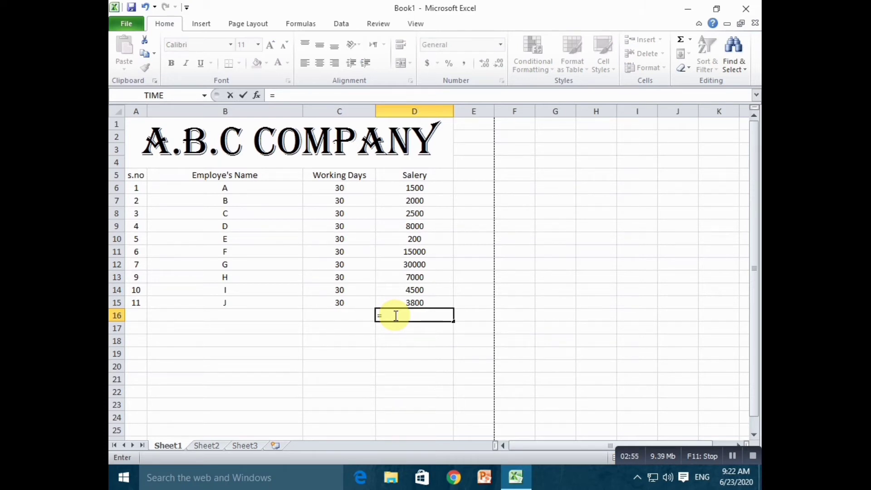
type("sum")
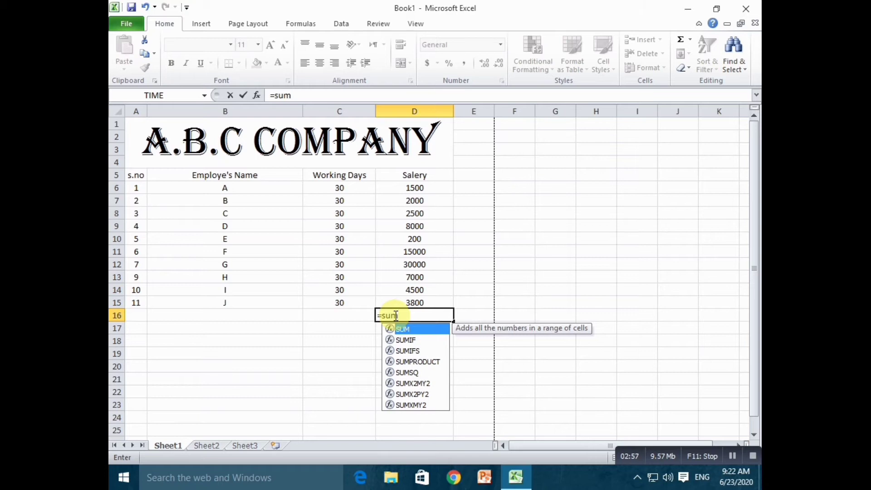
type("(")
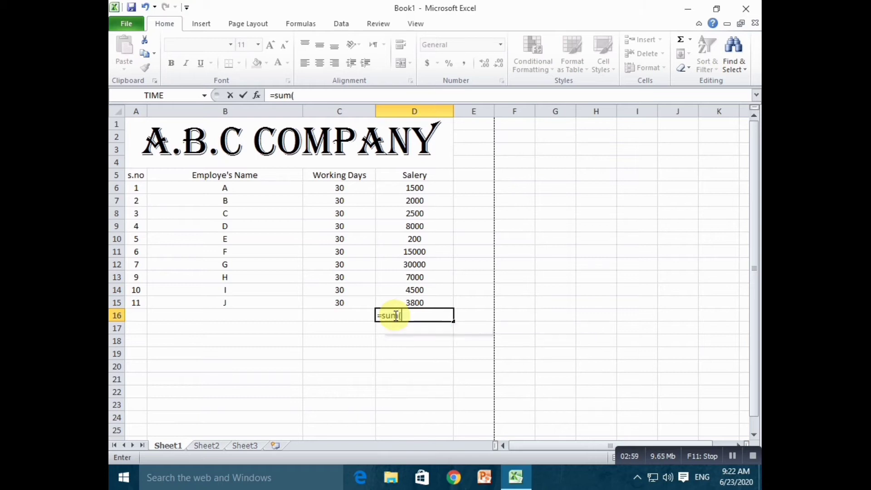
left_click(437, 299)
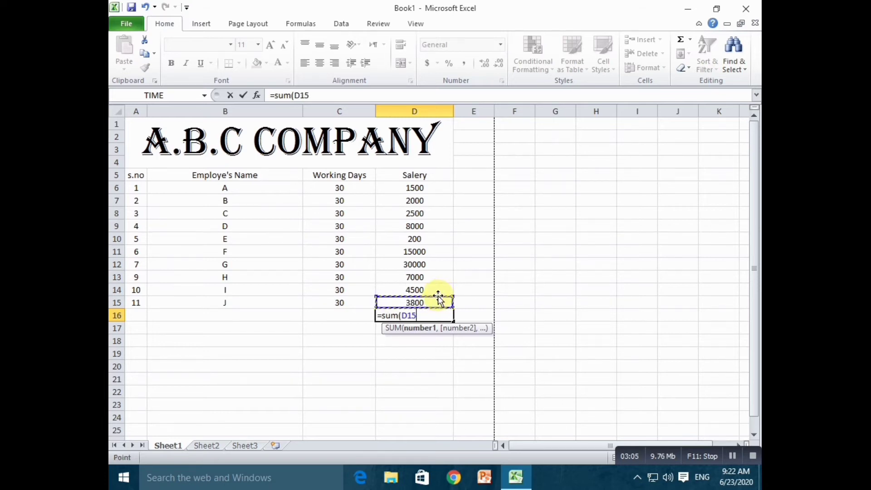
type("+")
left_click(438, 294)
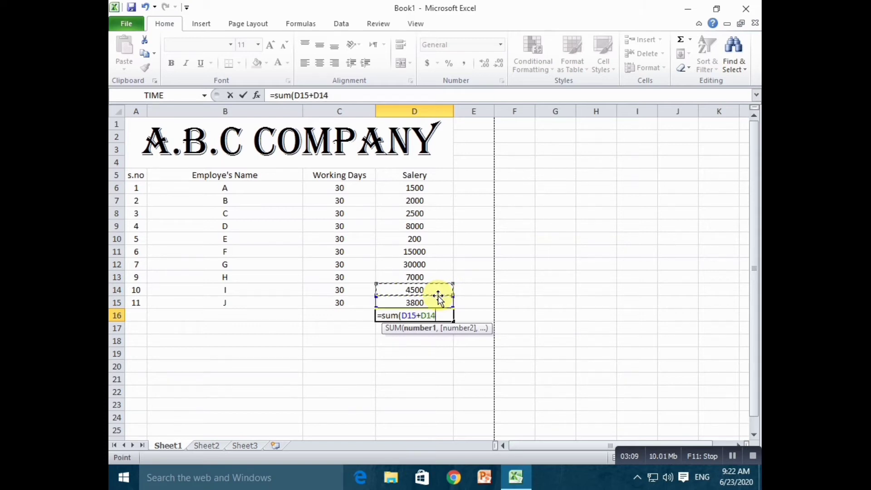
type("+")
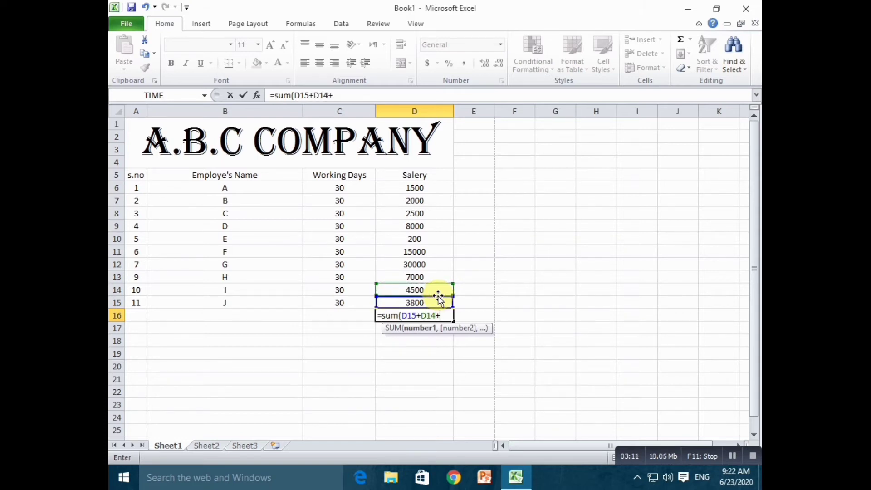
key("BackSpace")
key("BackSpace")
key("BackSpace")
key("BackSpace")
key("BackSpace")
key("BackSpace")
key("BackSpace")
key("BackSpace")
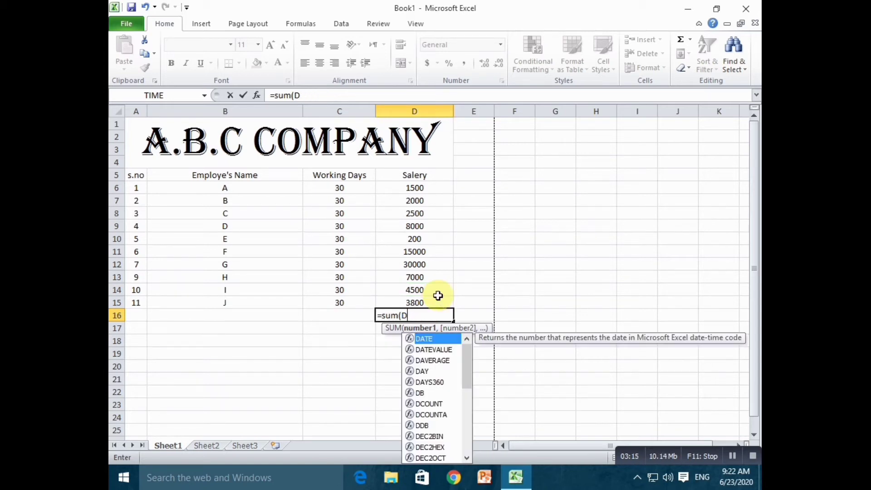
Give the SUM formula in D16 the salary range D6:D15 and complete it.
left_click_drag(400, 187, 400, 302)
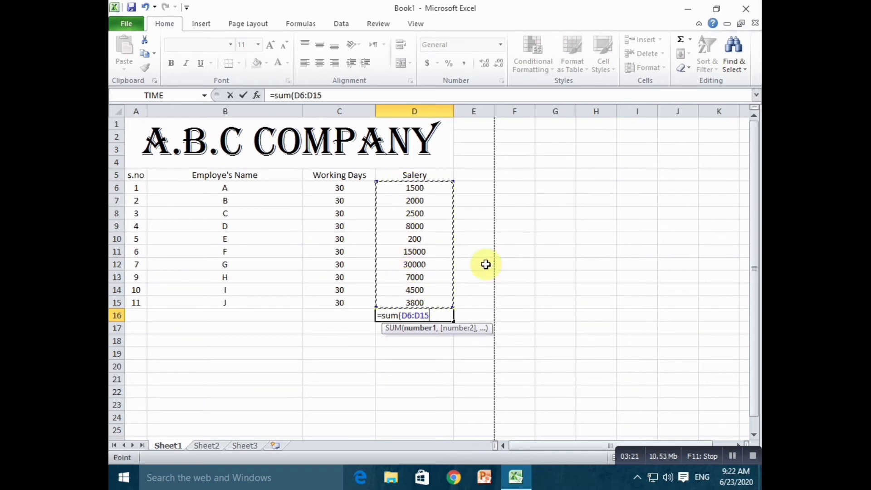
type(")")
key("Return")
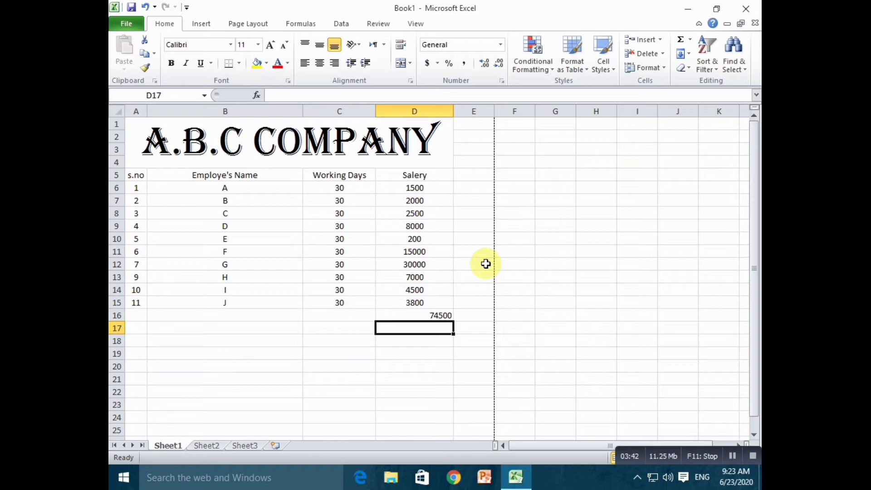
Subtract 70000 from the salary total by entering =SUM(D16-70000) in D17.
type("=")
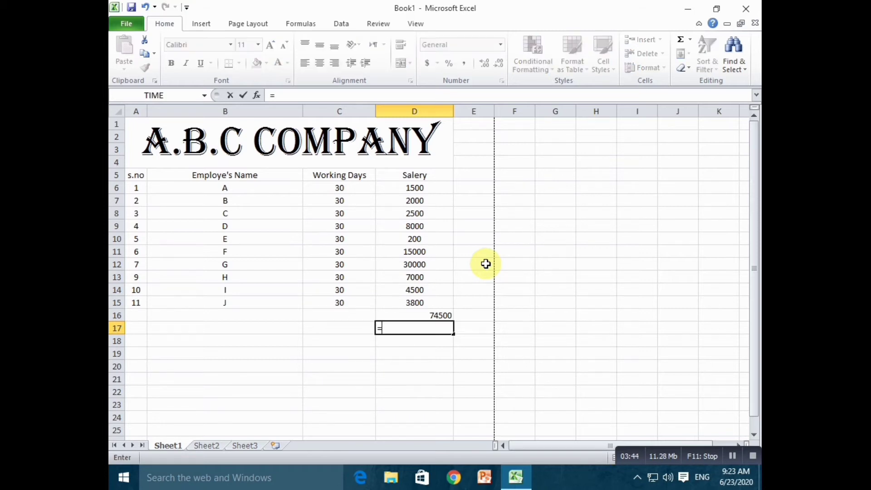
type("sum")
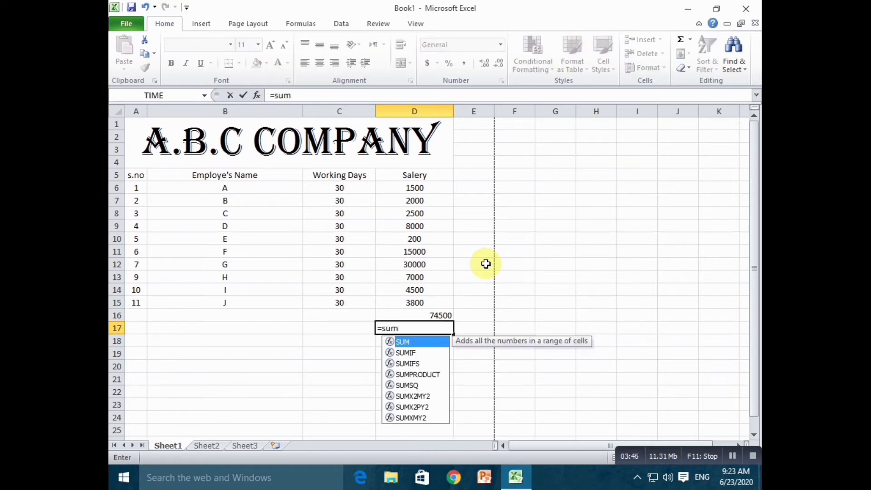
type("(")
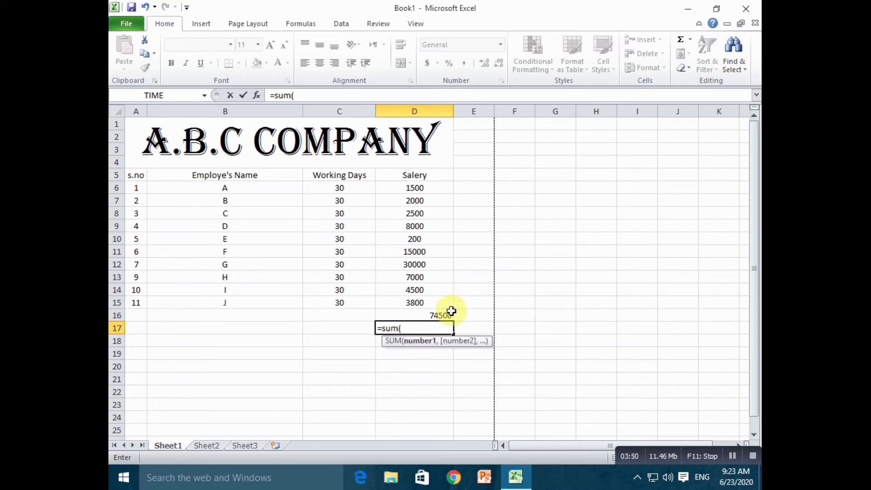
left_click(436, 316)
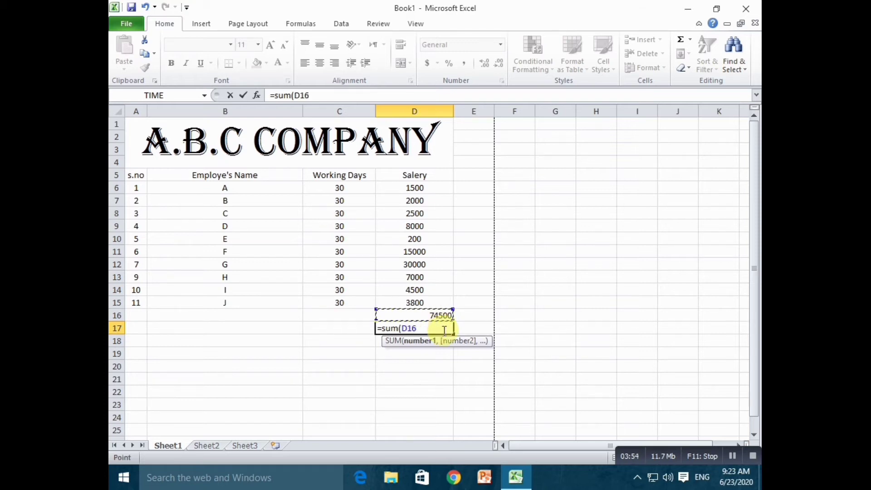
type("-70000")
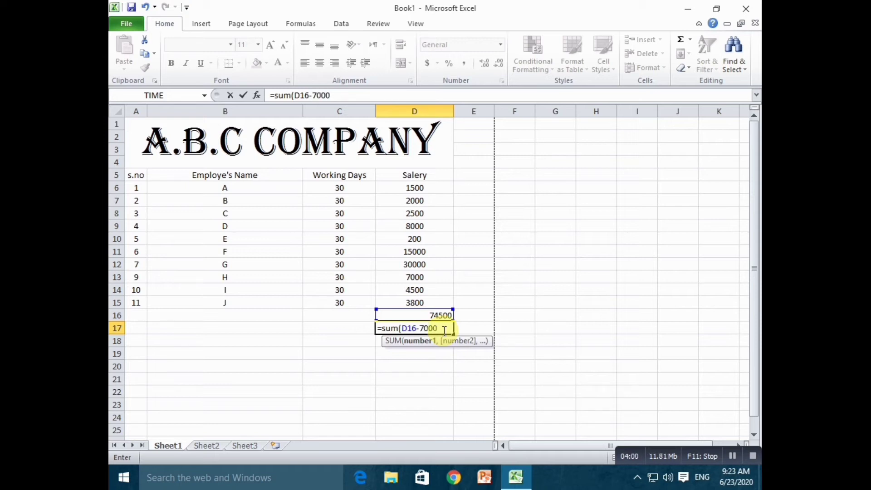
type(")")
key("Return")
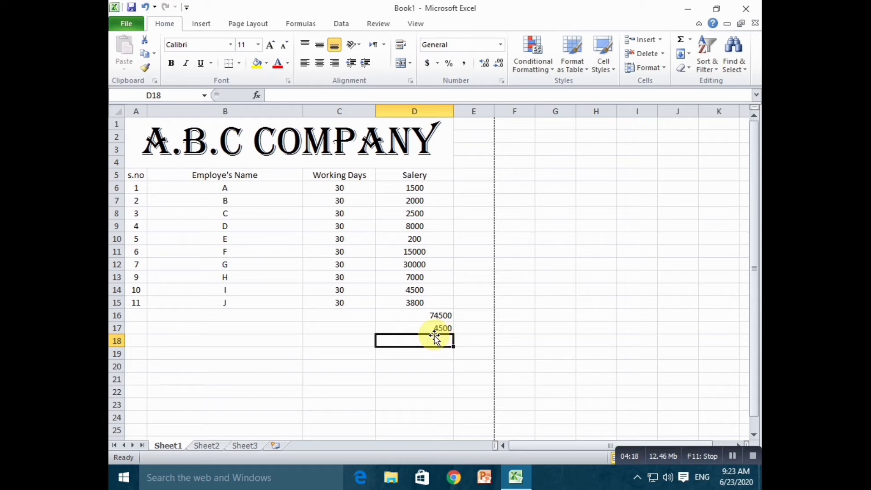
Start a COUNTA formula in B16, directly below the employee names.
left_click(220, 316)
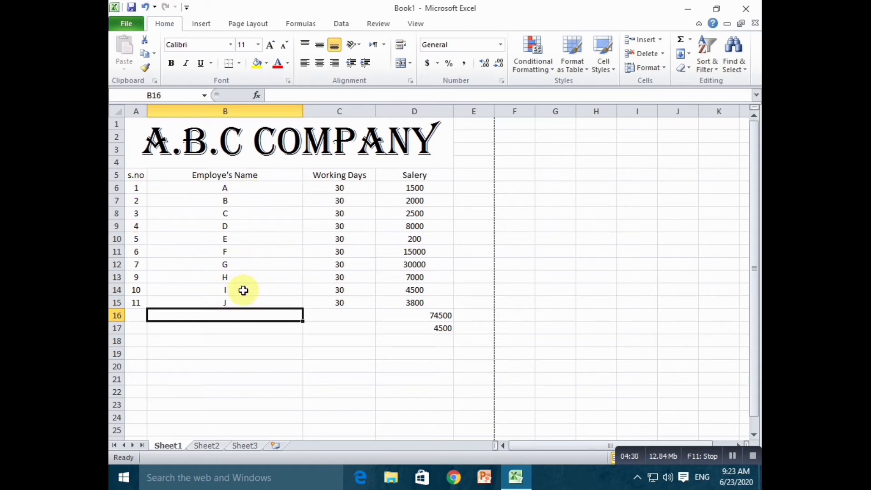
type("=")
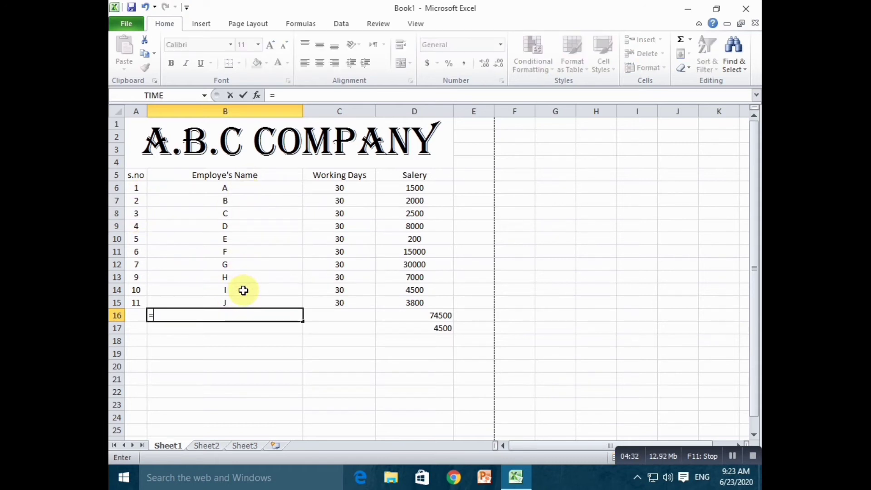
type("coun")
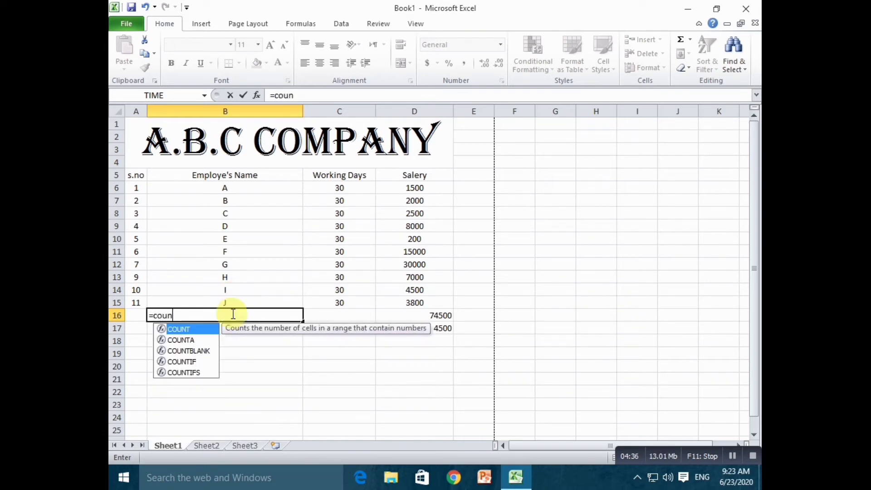
left_click(186, 341)
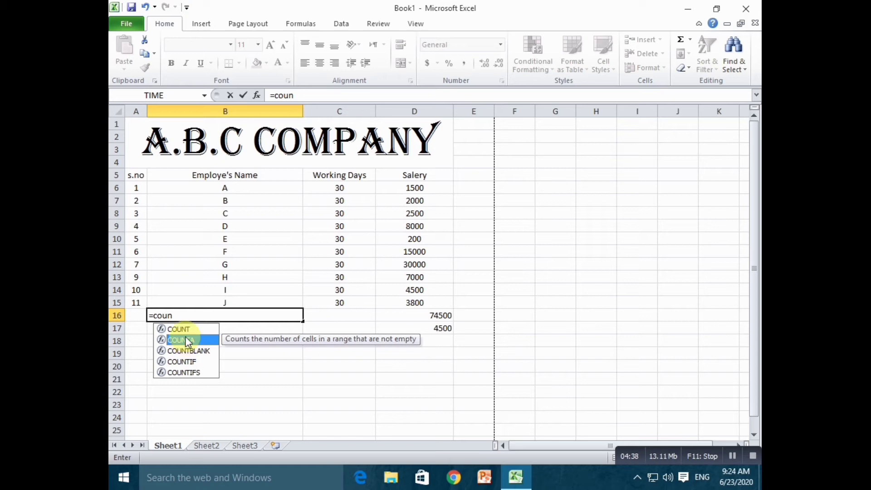
left_click(182, 319)
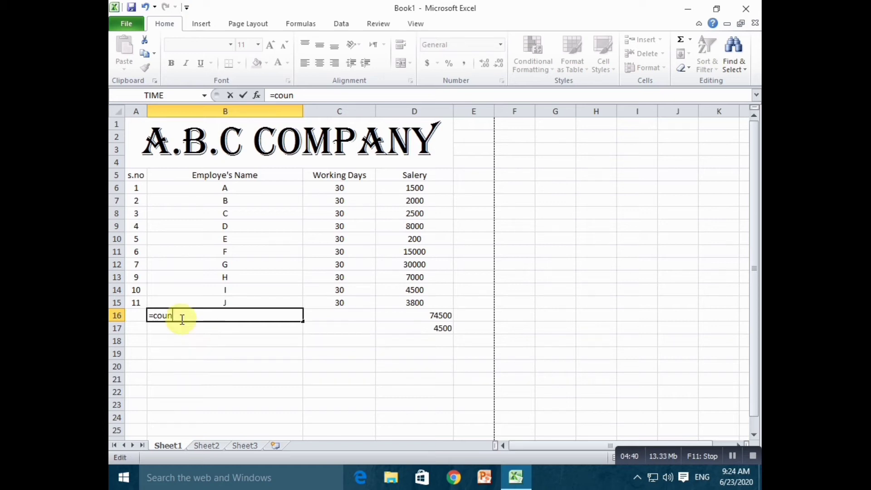
key("BackSpace")
key("BackSpace")
key("BackSpace")
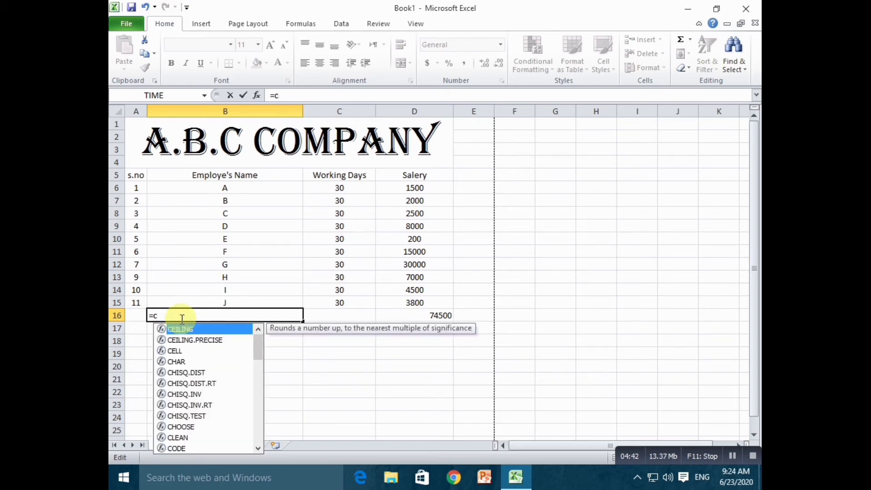
key("BackSpace")
type("COUT")
key("BackSpace")
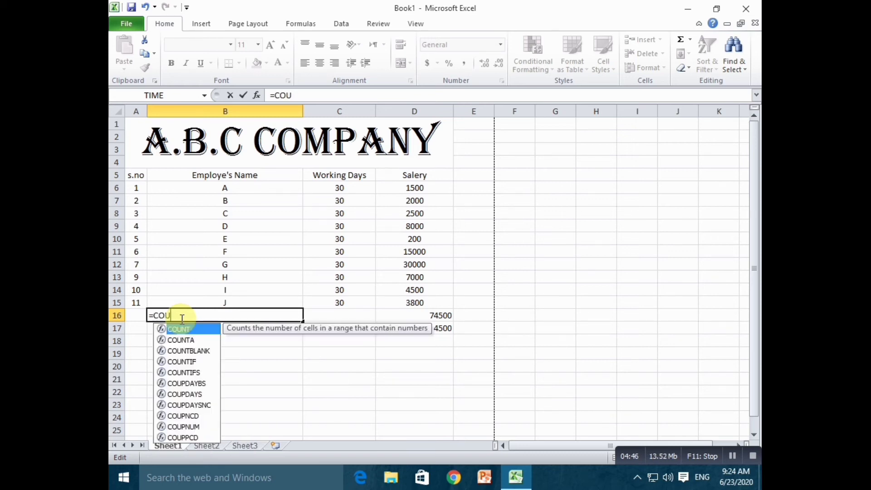
type("NTA")
key("BackSpace")
type("A")
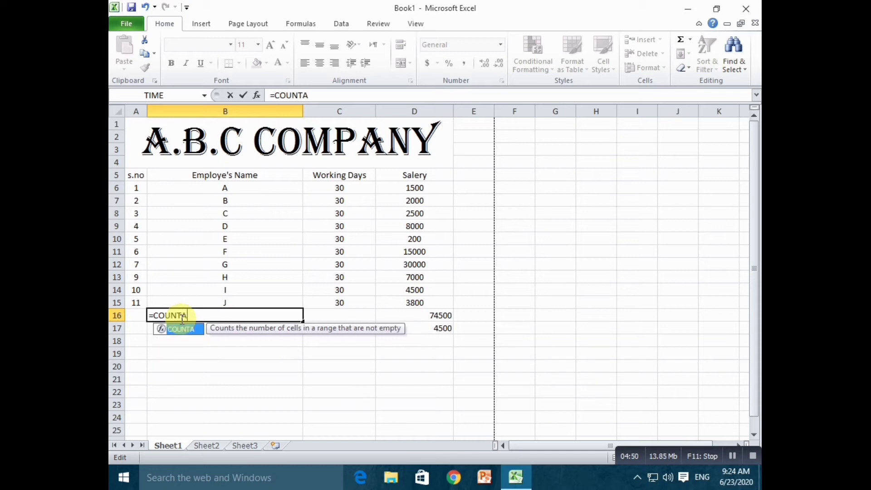
Give the COUNTA formula in B16 the employee name range B6:B15 and complete it.
type("(")
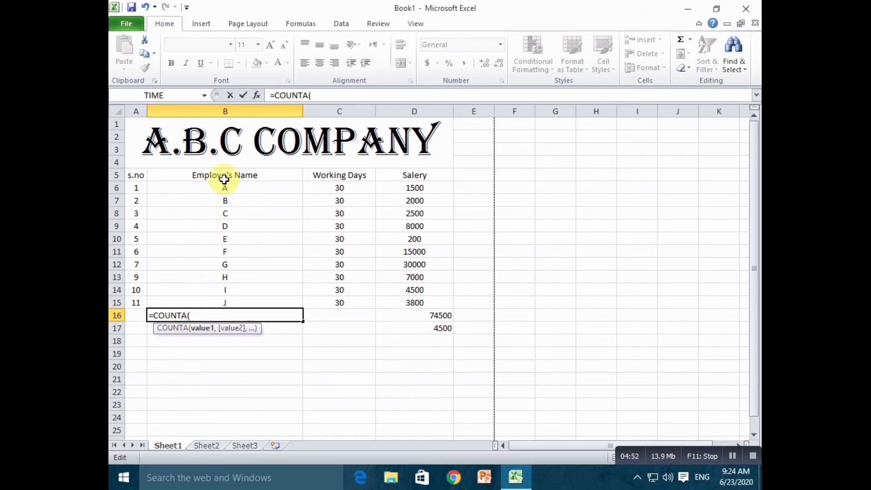
left_click_drag(224, 190, 233, 301)
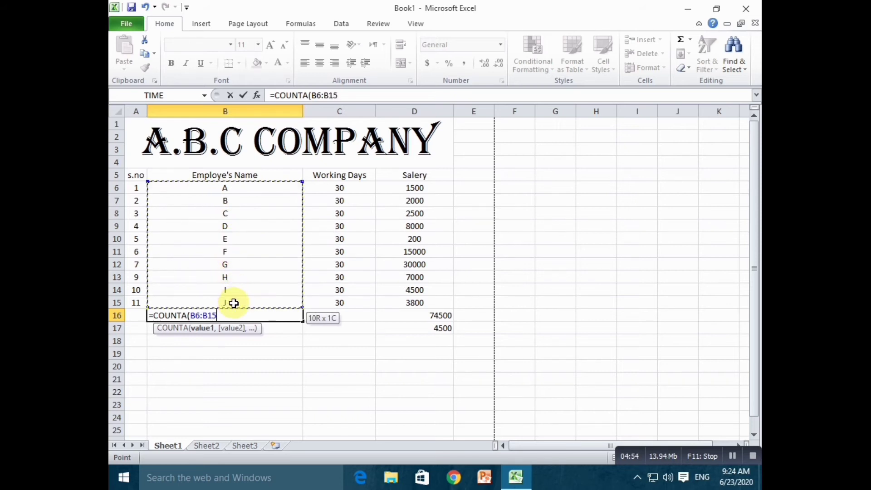
type(")")
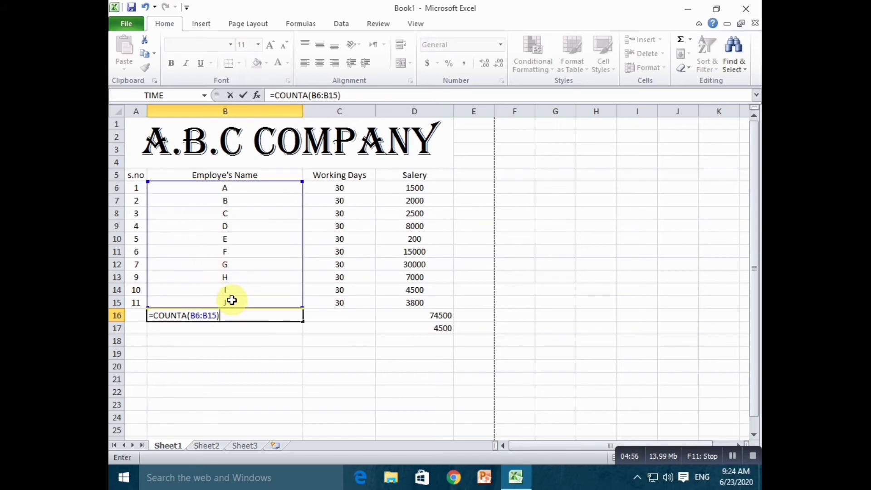
key("Return")
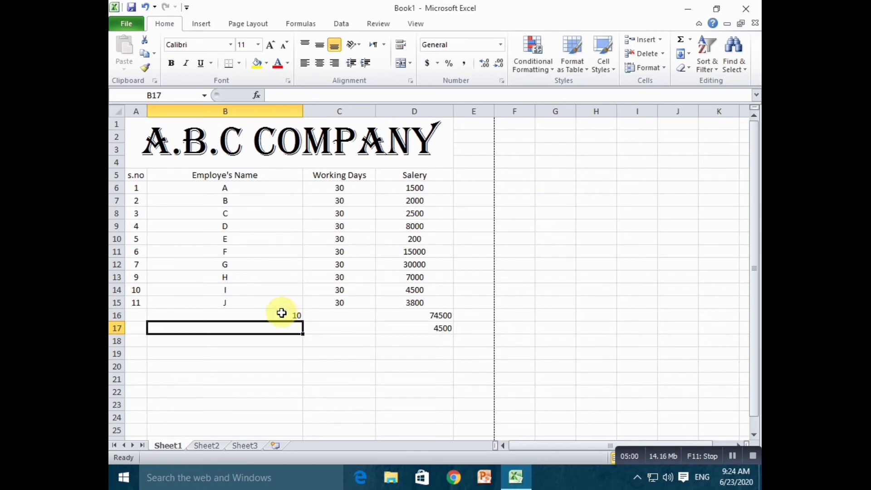
Examine the serial numbers in A6:A15 one cell at a time, ending at A16.
left_click(134, 316)
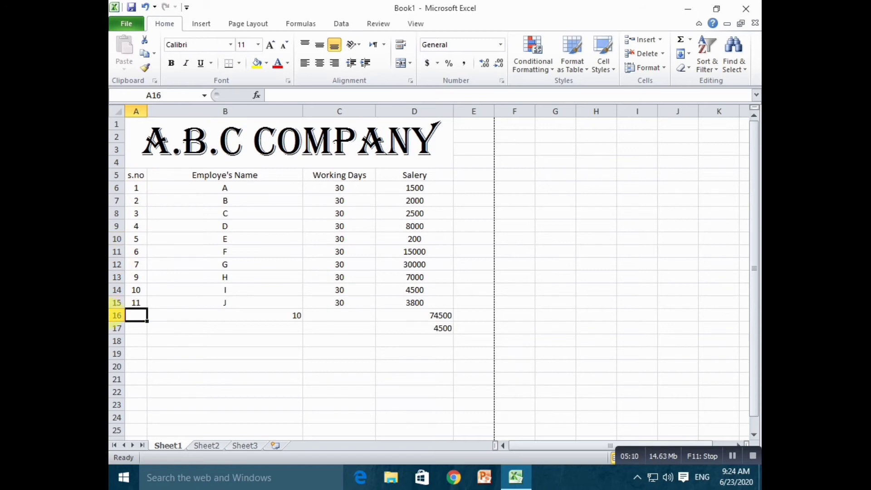
left_click(140, 187)
key("Down")
key("Down")
key("Down")
key("Down")
key("Down")
key("Down")
key("Down")
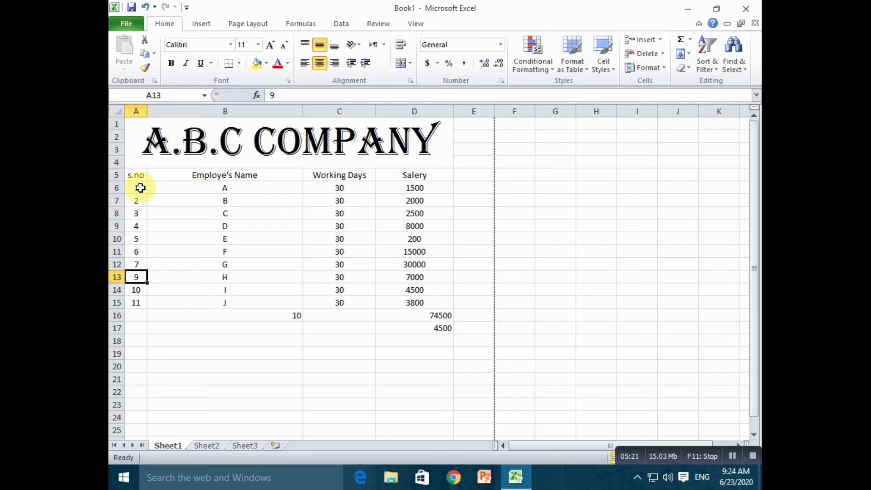
key("Down")
key("Down")
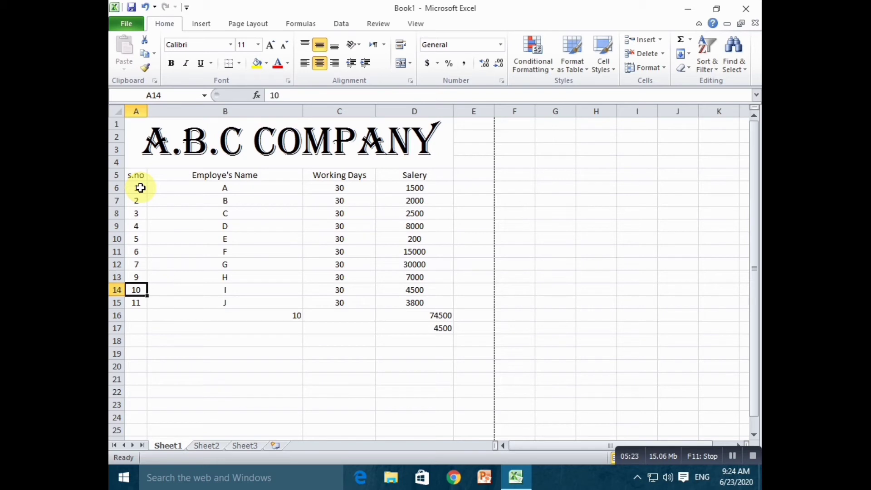
key("Down")
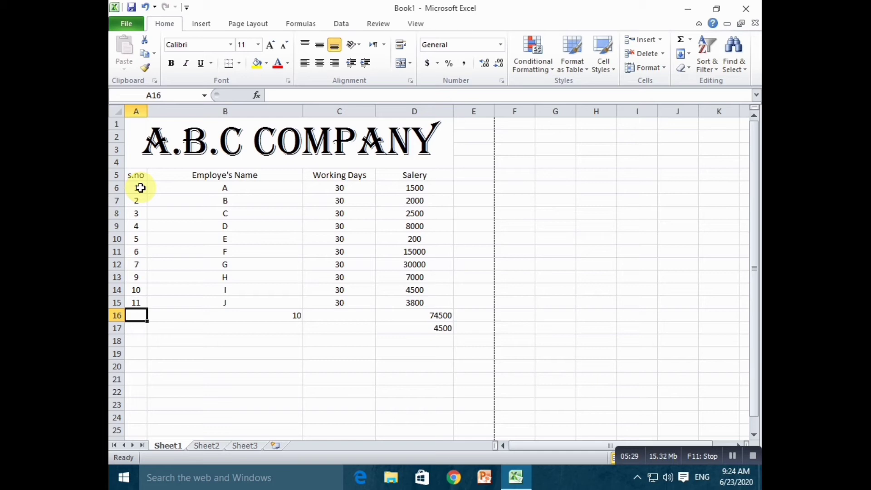
Count the serial numbers by entering =COUNT(A6:A15) in A16.
type("=s")
key("BackSpace")
type("COUNT")
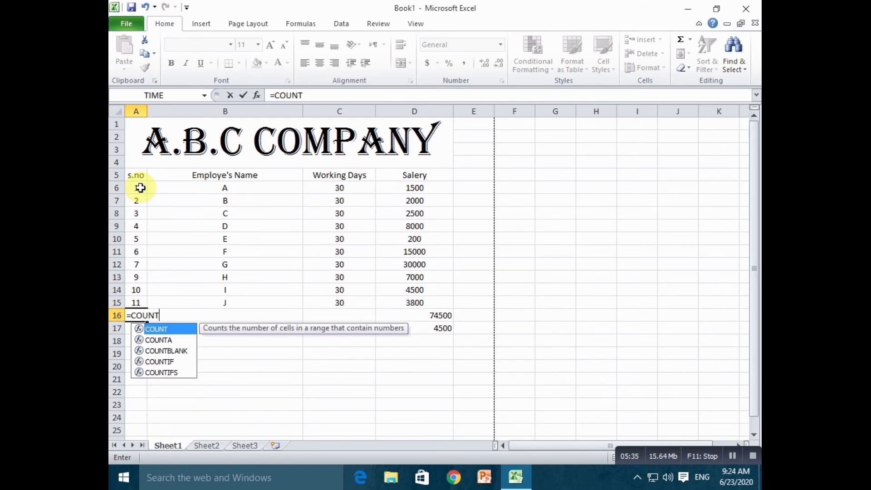
type("(")
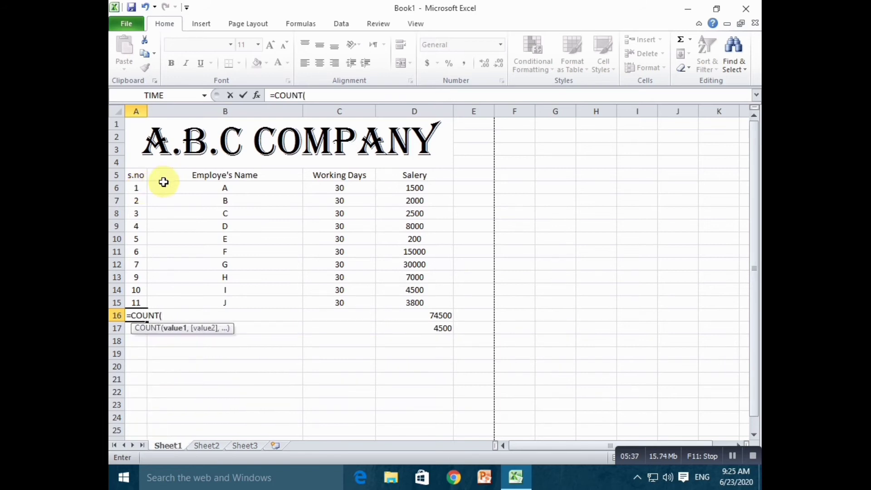
left_click_drag(140, 188, 136, 302)
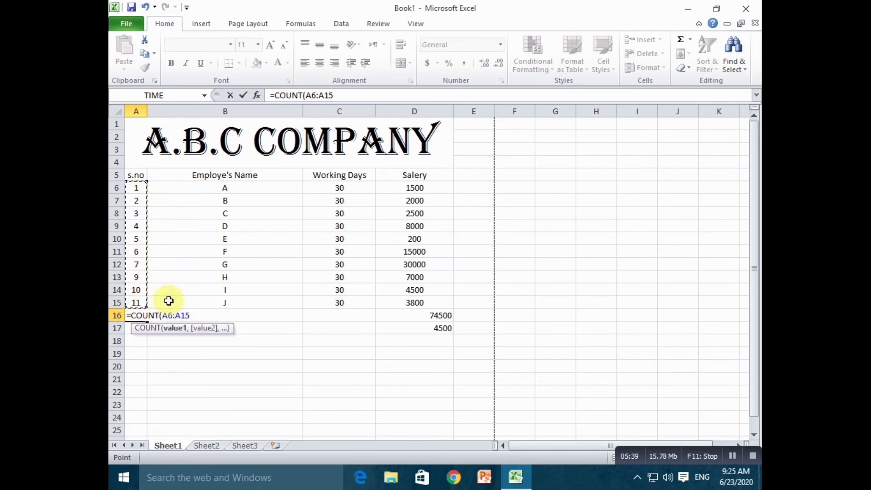
type(")")
key("Return")
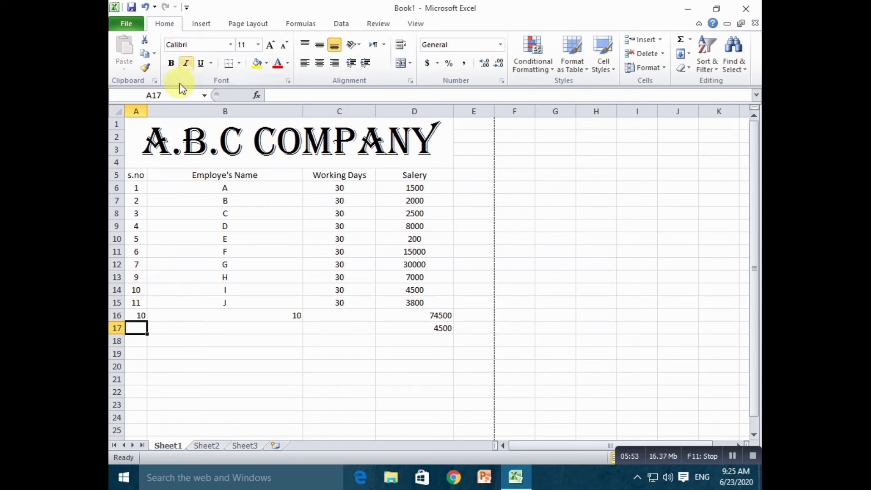
Apply a Thick Box Border around the merged A.B.C Company title.
left_click(143, 132)
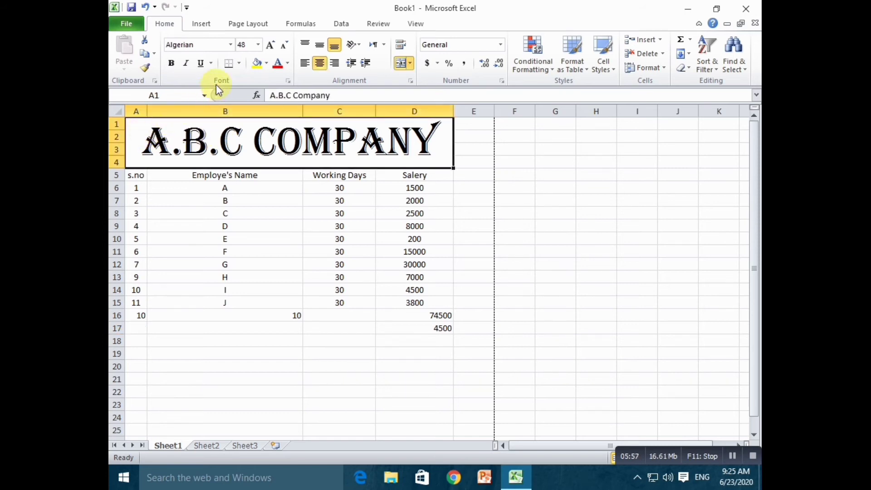
left_click(239, 63)
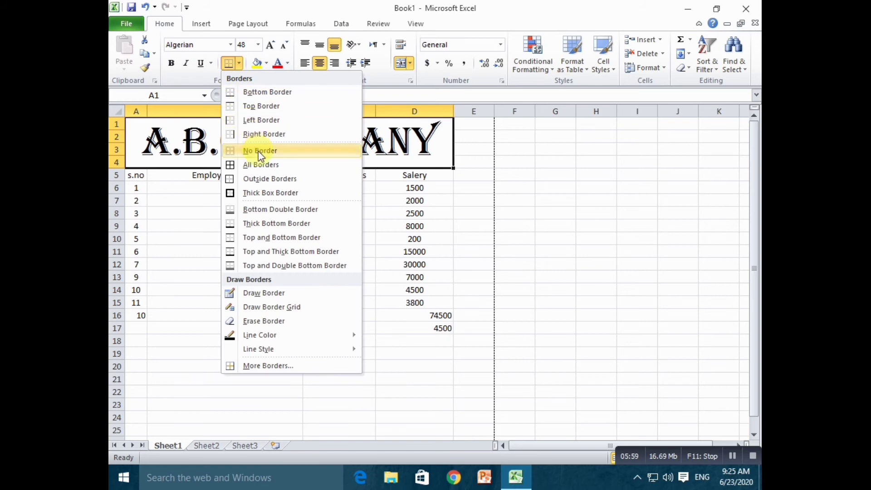
left_click(288, 192)
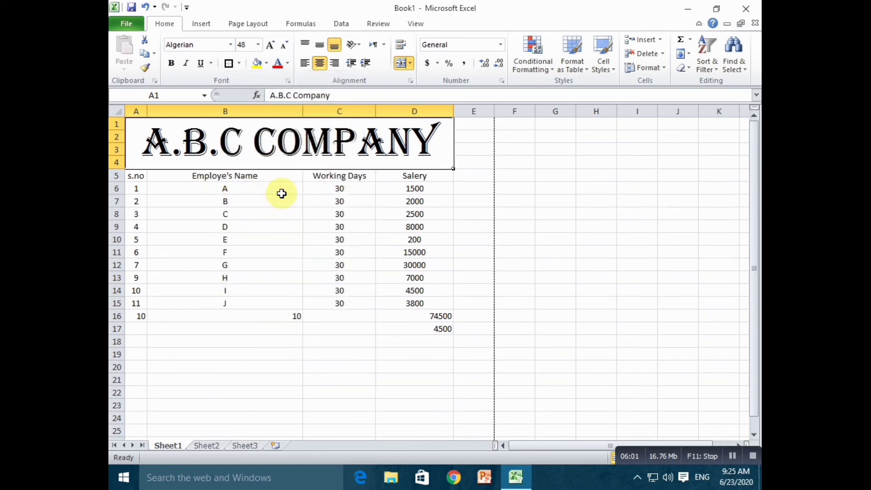
Apply All Borders to the employee table in A5:D16, including the row of totals.
left_click(202, 211)
left_click_drag(134, 176, 410, 314)
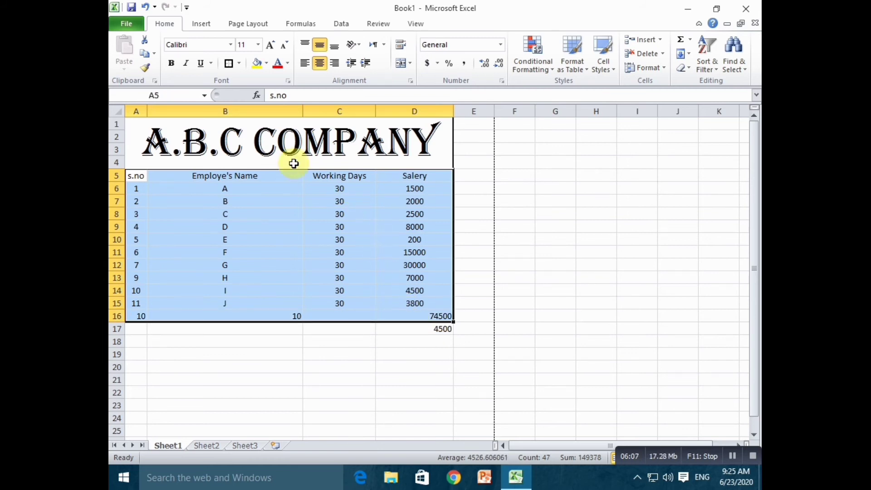
left_click(238, 64)
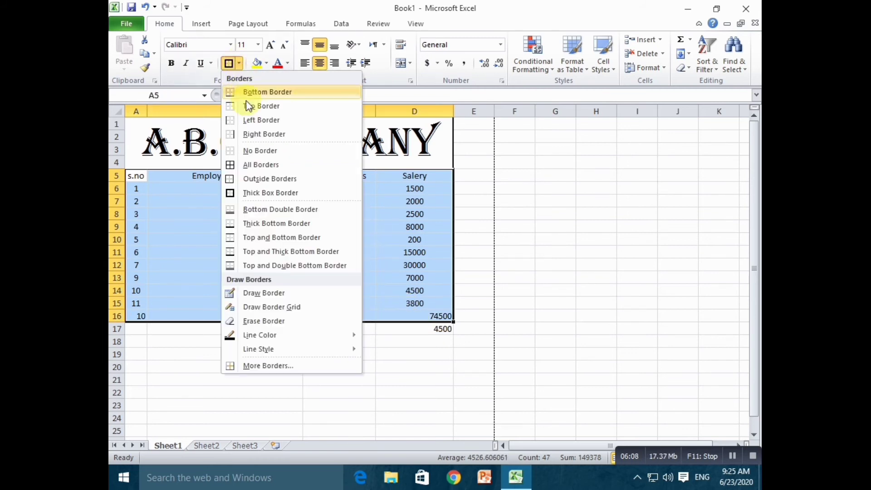
left_click(265, 165)
left_click(245, 353)
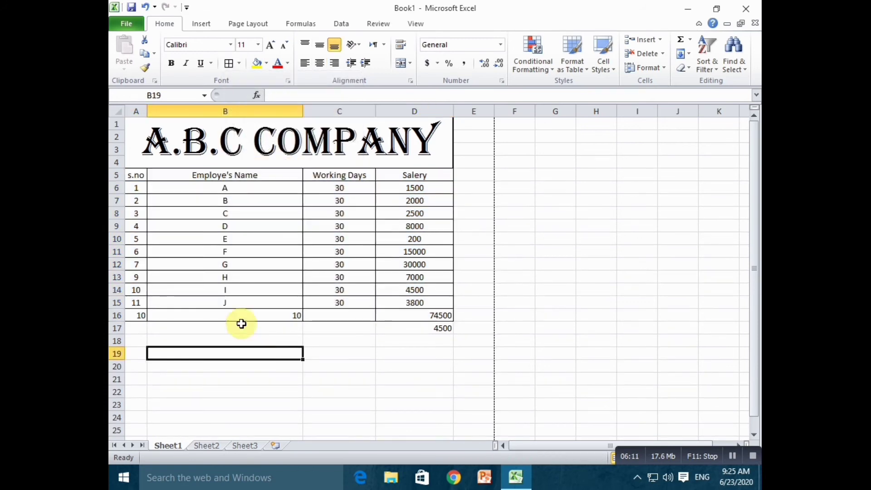
Open the print settings and preview for the salary sheet.
left_click(131, 27)
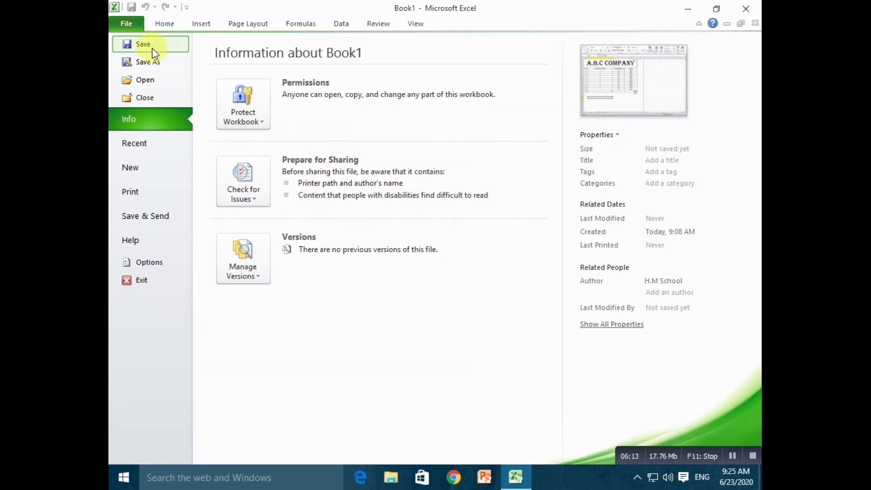
left_click(145, 193)
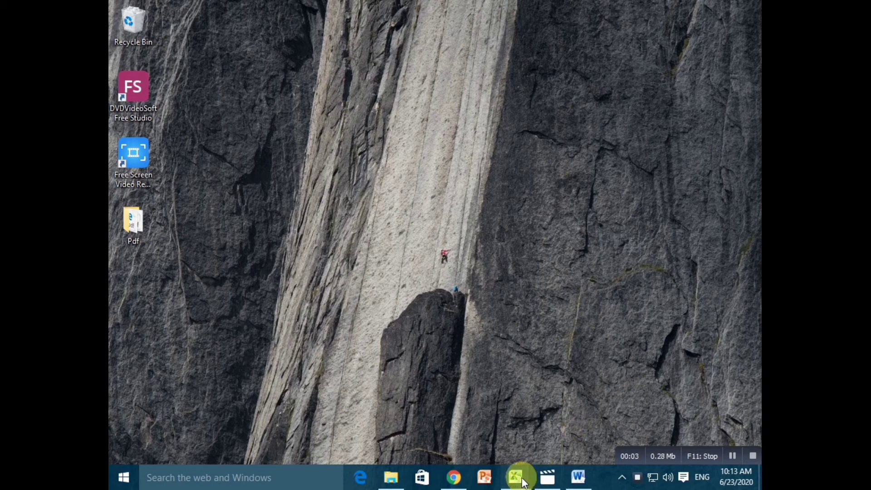
Switch to the m.t markshet2 workbook and examine the Computer test Report with its marks, grade and progress chart.
mouse_move(528, 474)
left_click(589, 420)
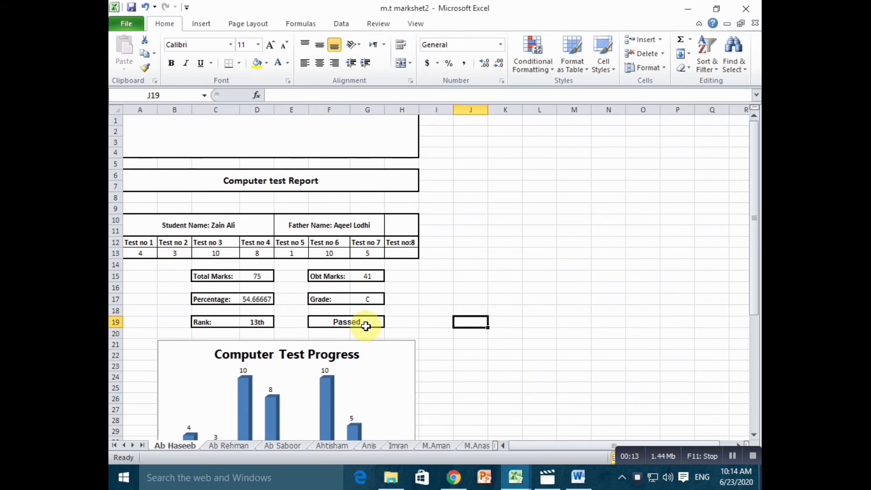
scroll(323, 360, "down", 2)
scroll(323, 369, "up", 2)
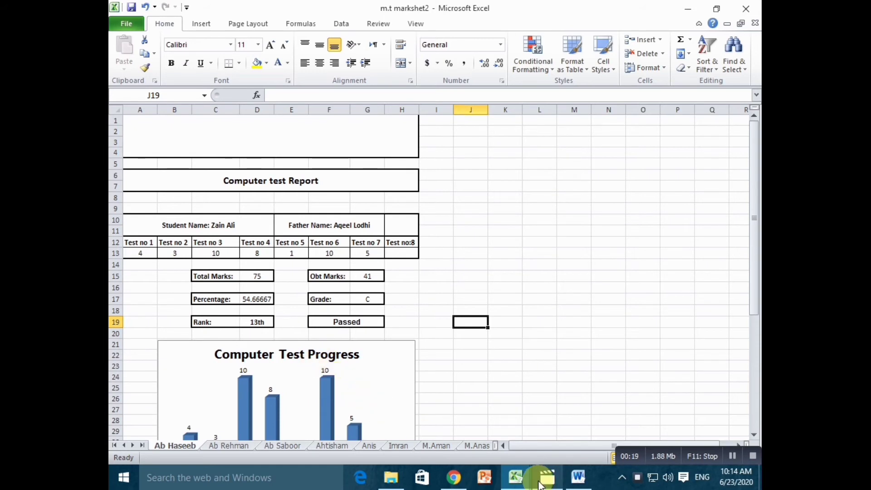
Return to the Book1 workbook and set the paper size of Sheet2 to A4.
mouse_move(512, 474)
left_click(474, 433)
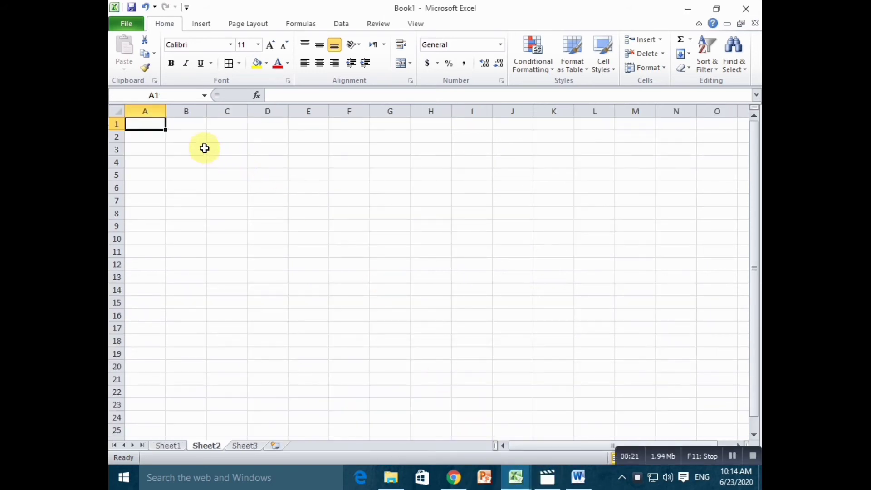
left_click(230, 24)
left_click(276, 58)
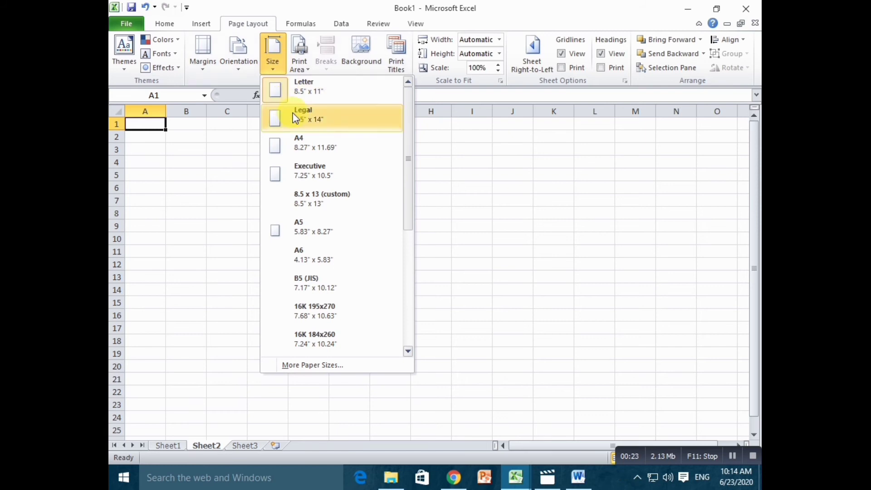
left_click(309, 154)
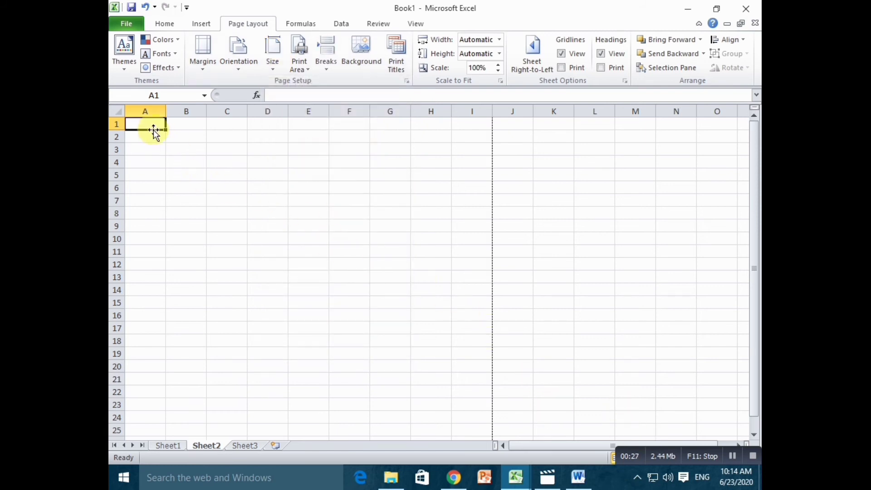
Merge and centre cells A1:I4 on Sheet2 and enter the title ABC School in the merged cell.
left_click_drag(264, 157, 461, 167)
left_click(171, 26)
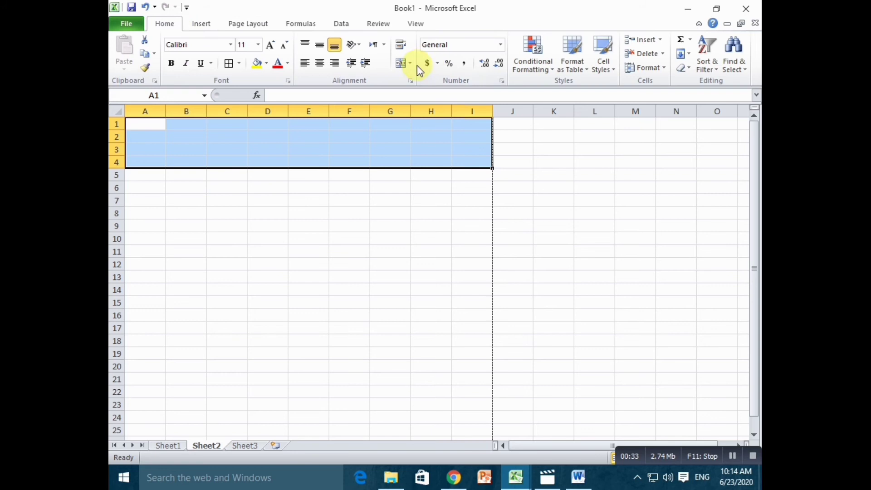
left_click(404, 64)
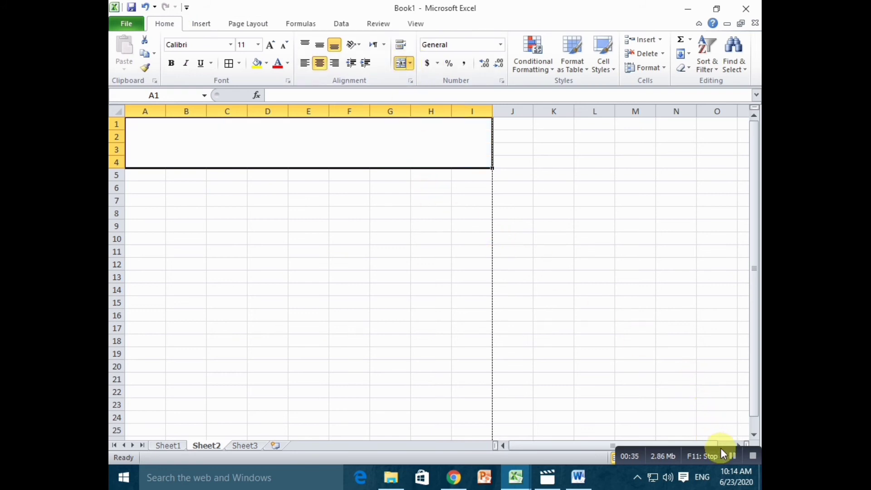
type("ABC School")
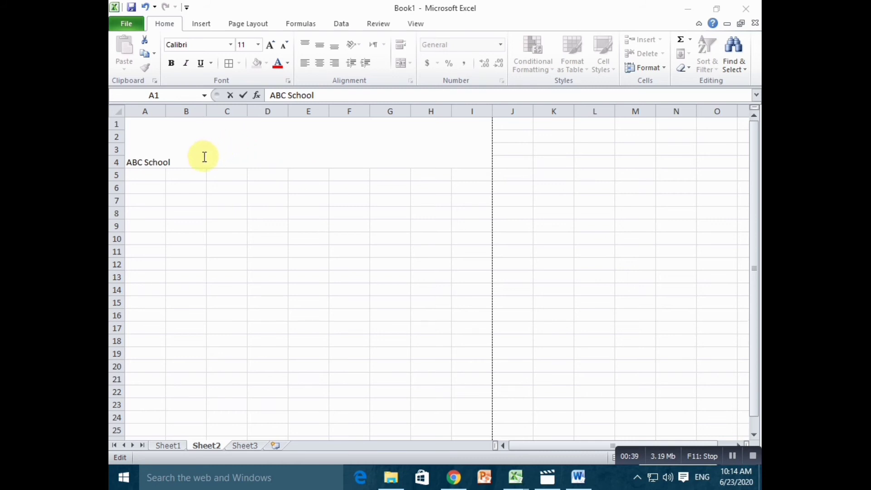
Format the ABC School title with font size 36 and the Algerian font.
key("shift+Home")
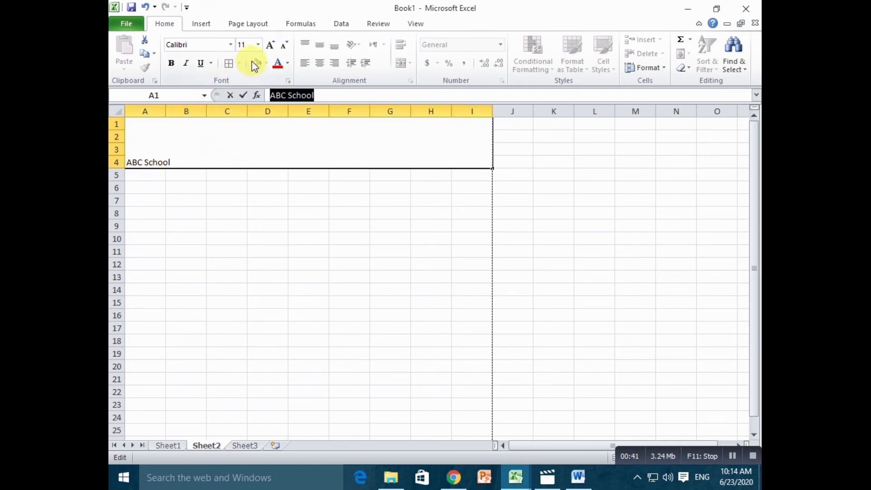
left_click(258, 45)
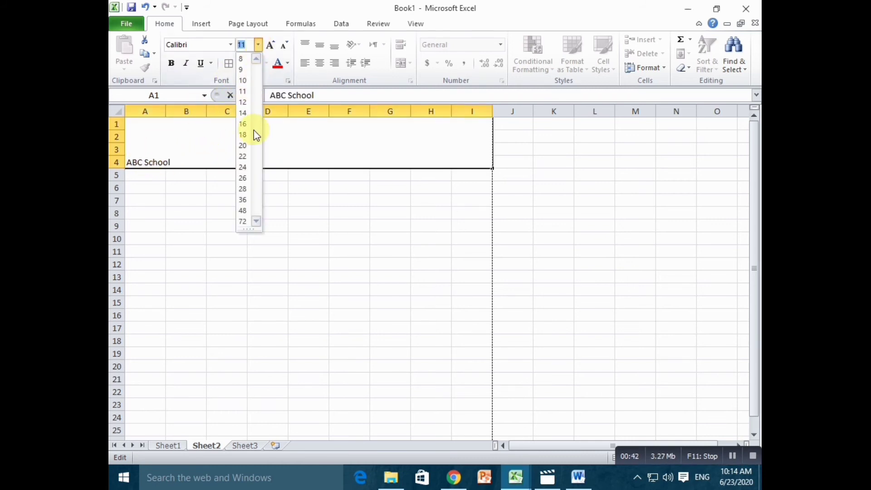
left_click(243, 199)
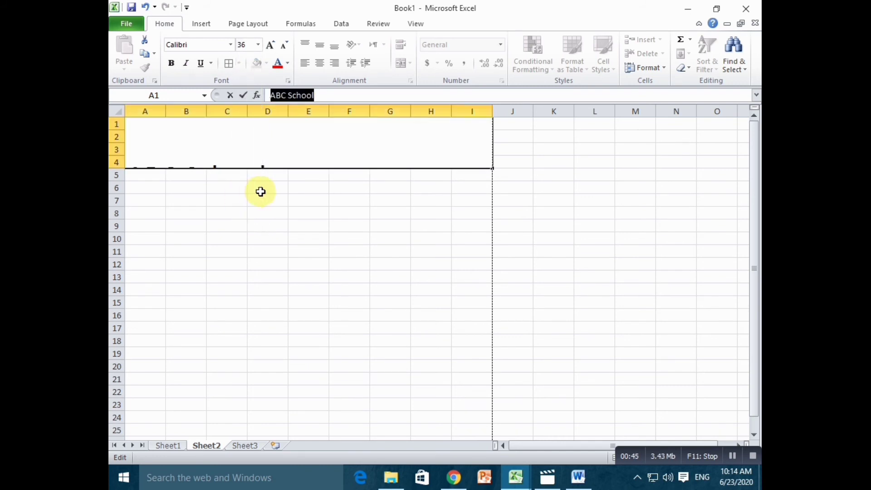
left_click(261, 188)
left_click(282, 139)
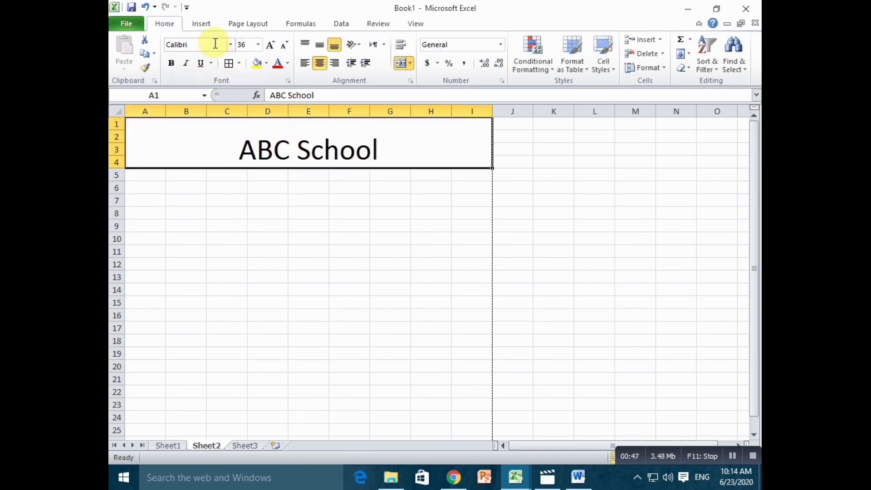
left_click(230, 44)
left_click(230, 147)
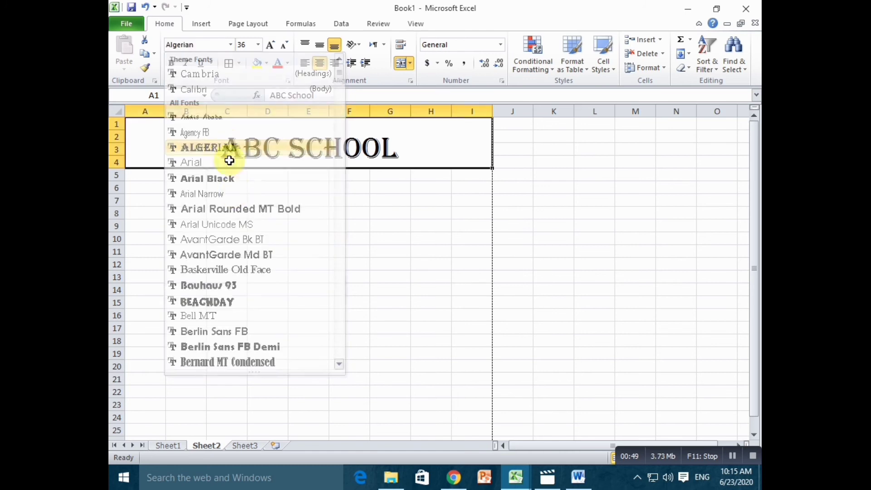
left_click(254, 223)
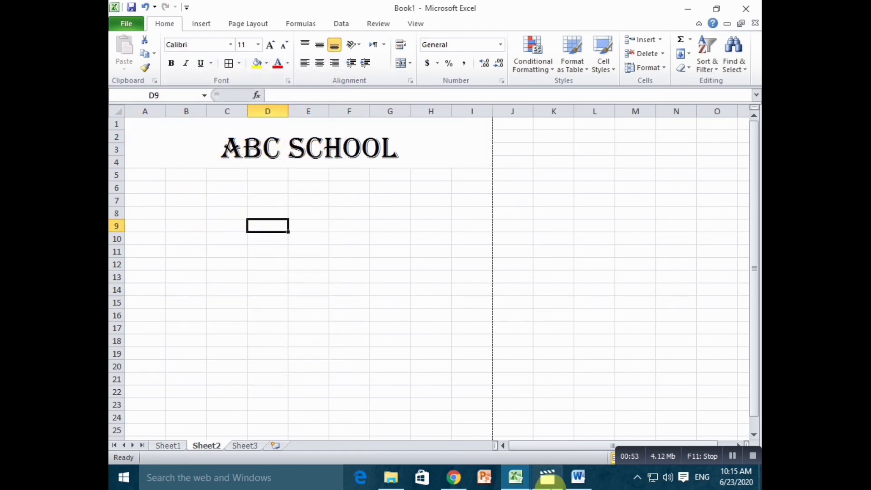
Check the report layout in the m.t markshet2 workbook and return to Book1.
mouse_move(511, 475)
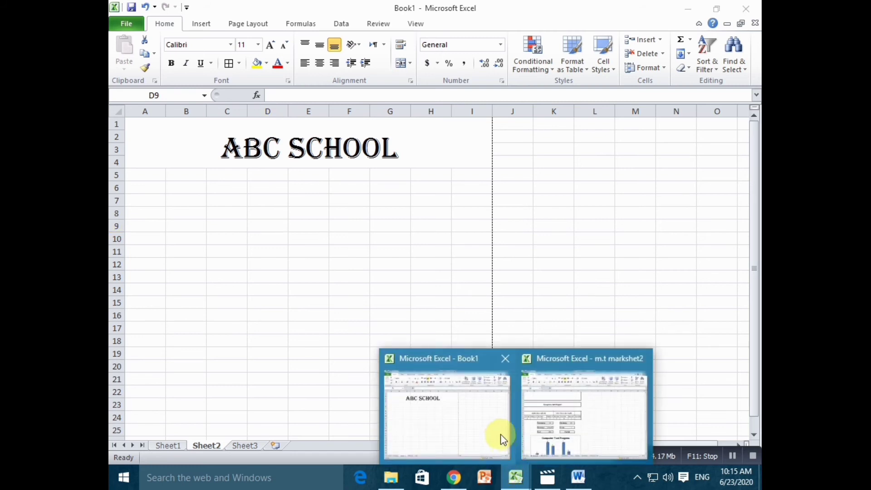
left_click(548, 423)
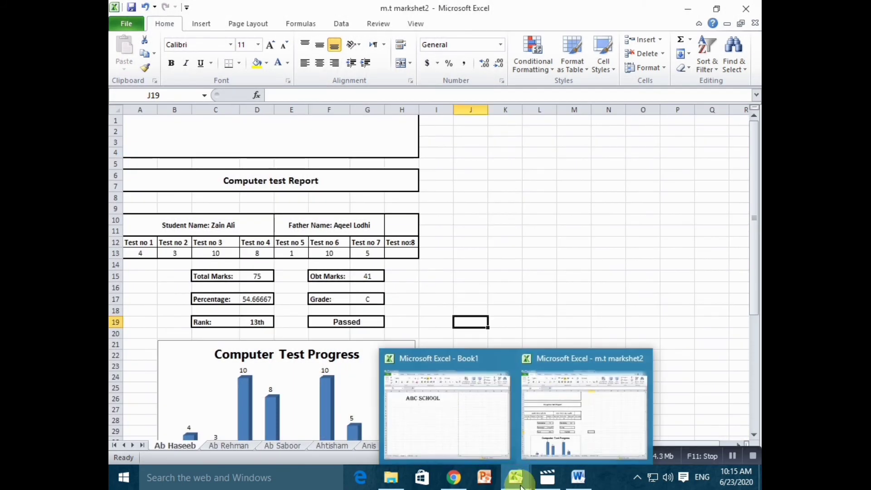
left_click(400, 416)
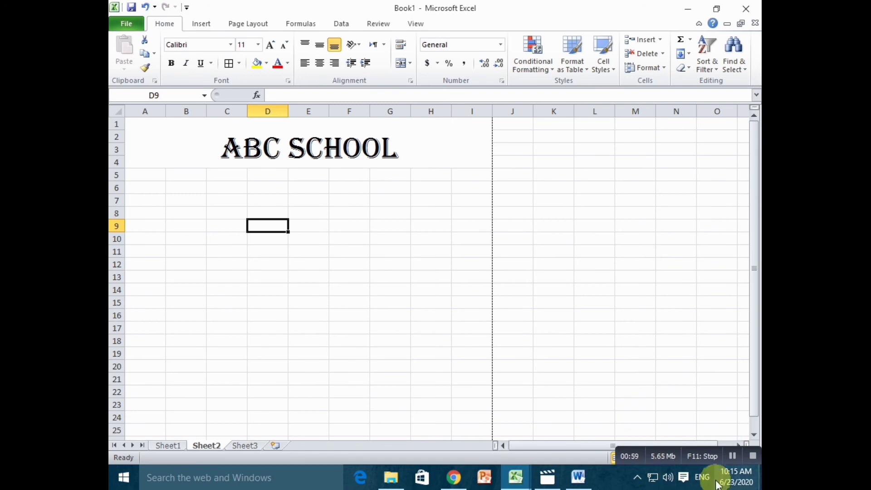
left_click(732, 456)
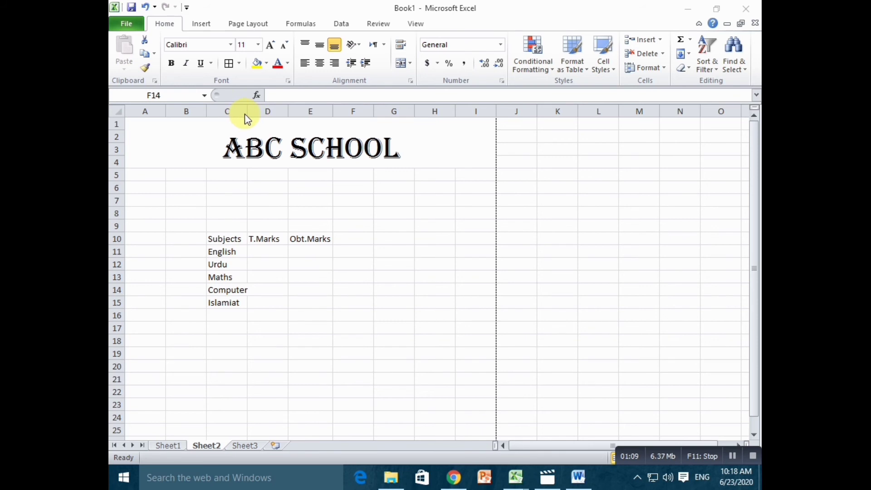
Widen column C slightly to fit the subject names and apply All Borders to the marks table in C10:E15.
left_click_drag(247, 111, 250, 111)
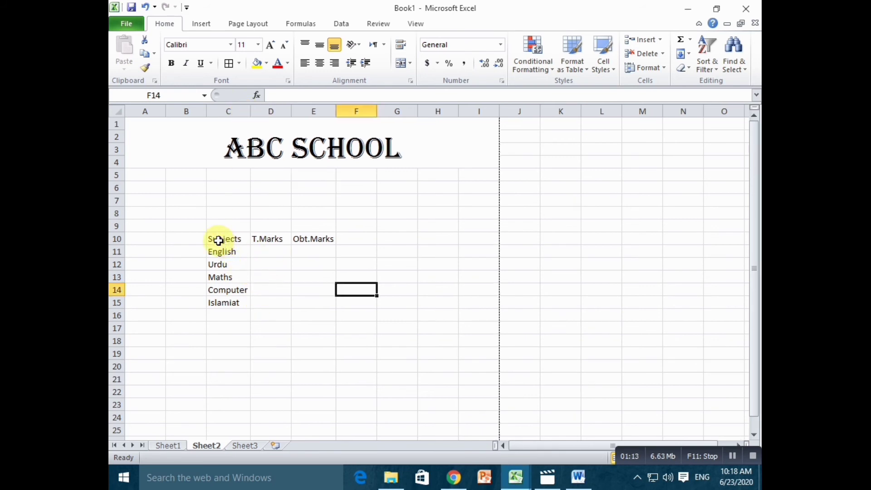
left_click_drag(212, 238, 316, 302)
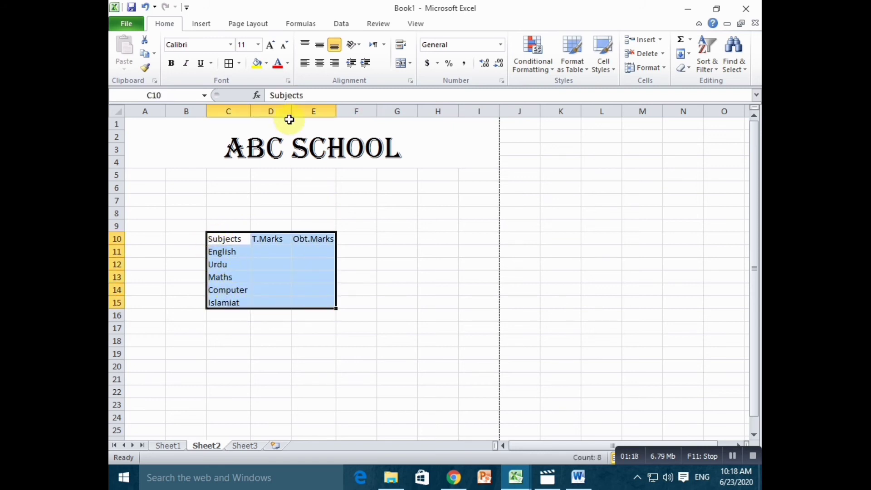
left_click(239, 64)
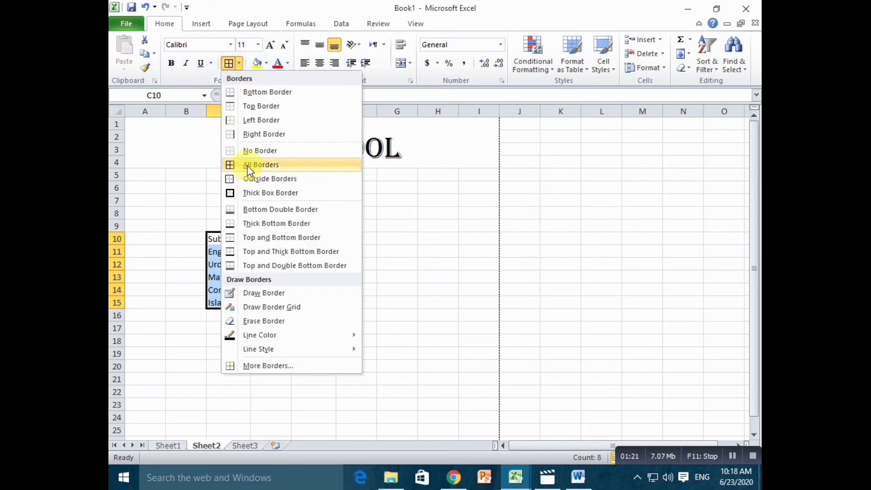
left_click(247, 165)
left_click(363, 294)
left_click(275, 253)
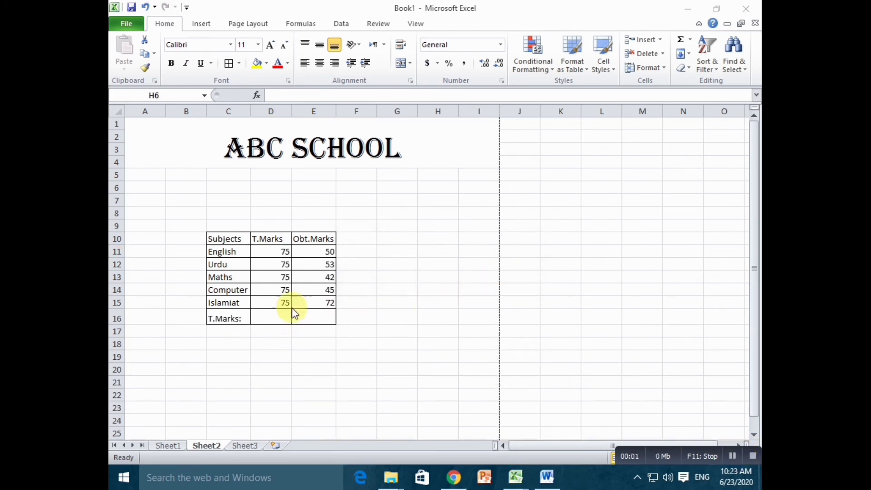
Enter a SUM formula for D11:D15 in cell D16 to total the T.Marks column.
left_click(268, 316)
type("=s")
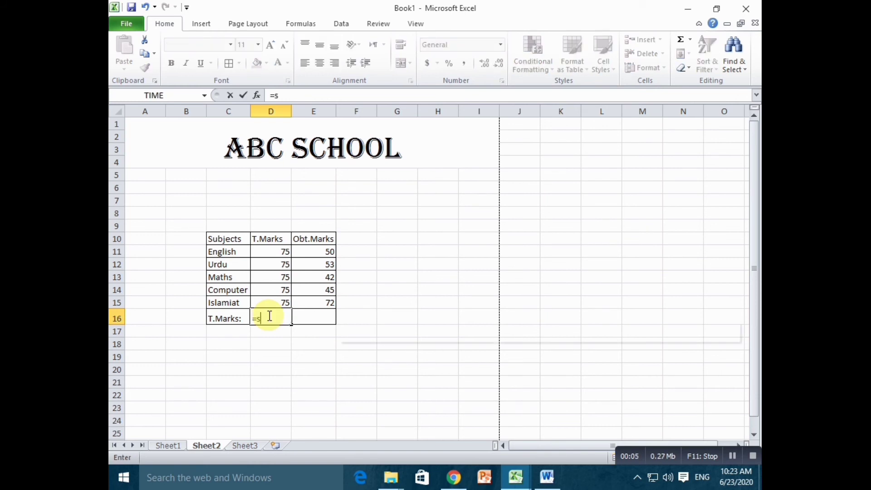
type("um(")
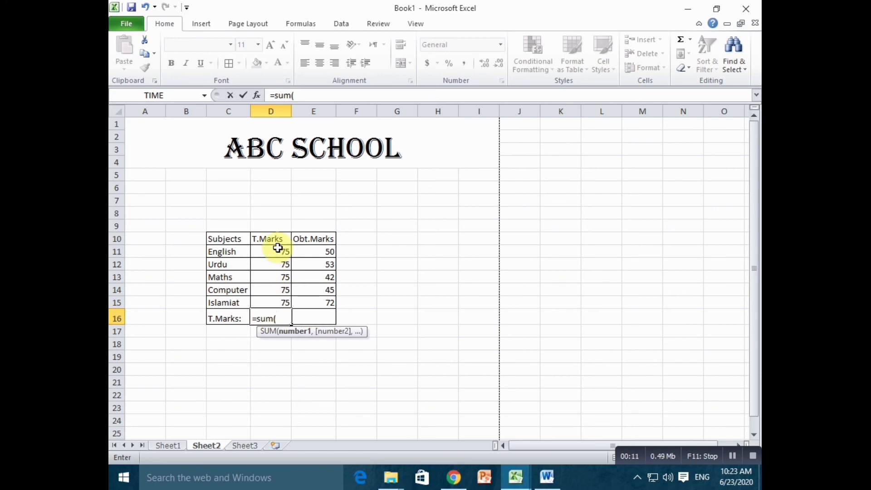
left_click_drag(278, 247, 277, 298)
type(")")
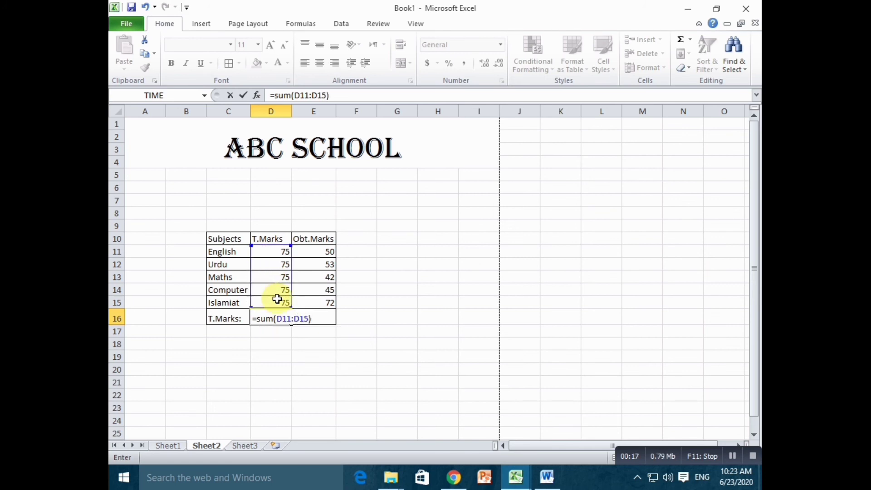
key("Return")
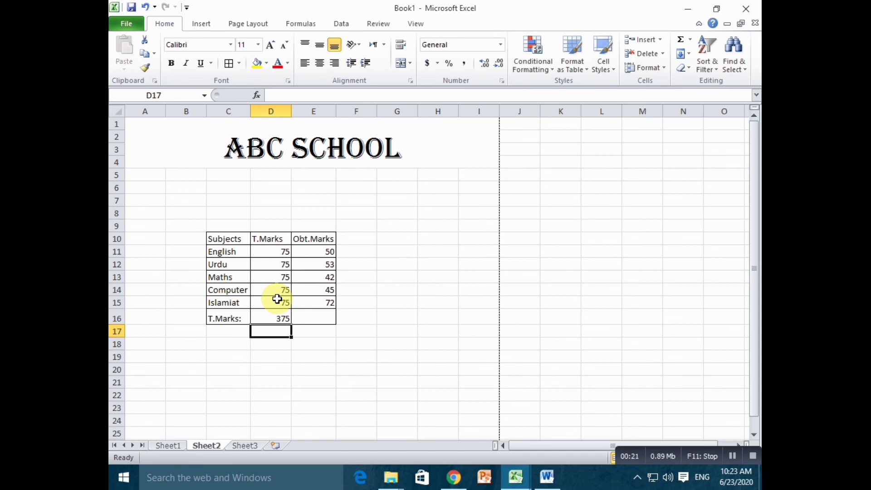
Copy the total formula from D16 across to E16 with AutoFill for the Obt.Marks column.
left_click(308, 317)
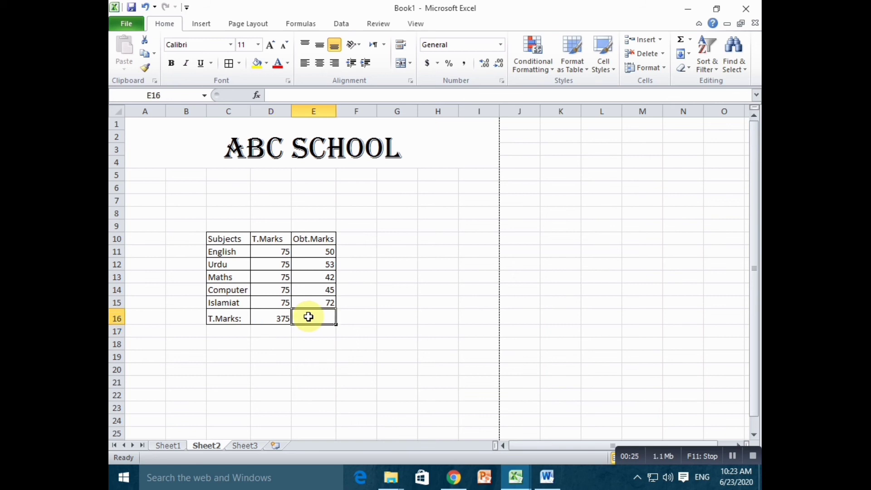
left_click(282, 320)
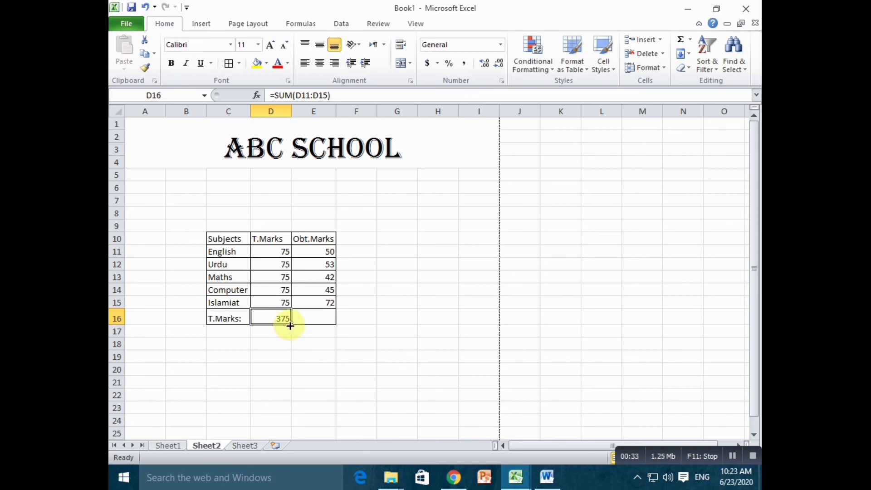
left_click_drag(290, 326, 327, 324)
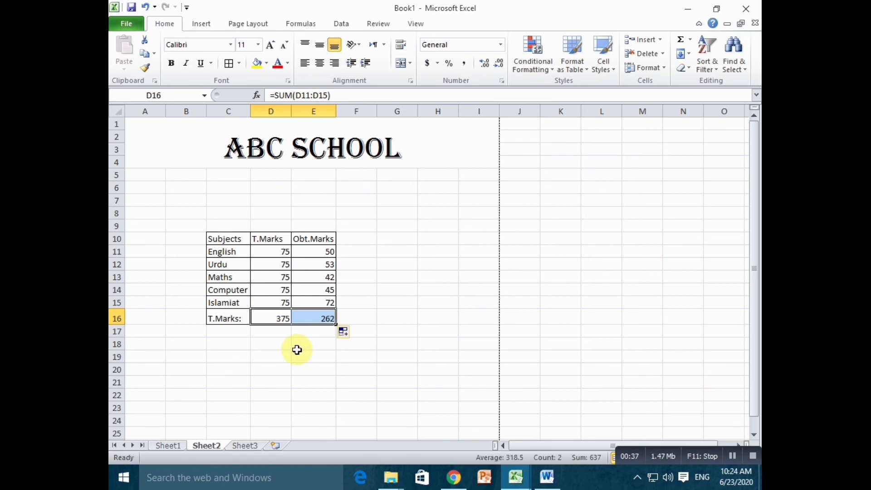
left_click(295, 348)
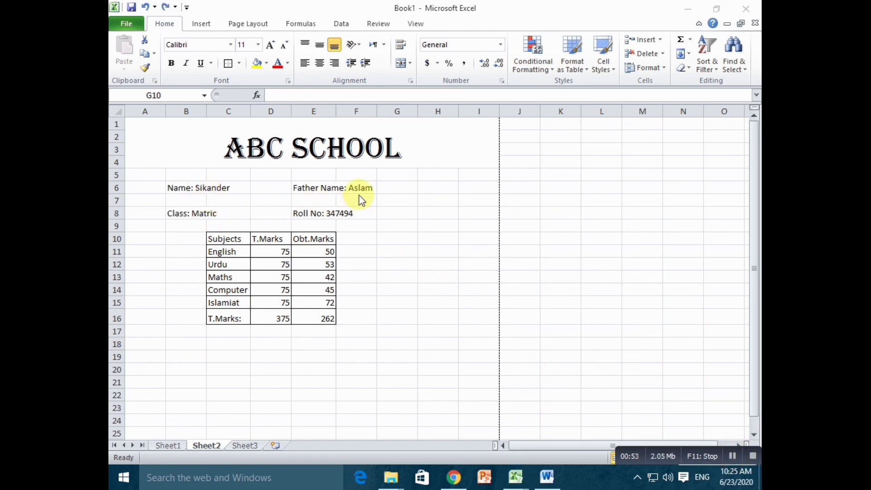
Make the student details in B6:G9 bold.
left_click(168, 182)
left_click_drag(169, 182, 388, 222)
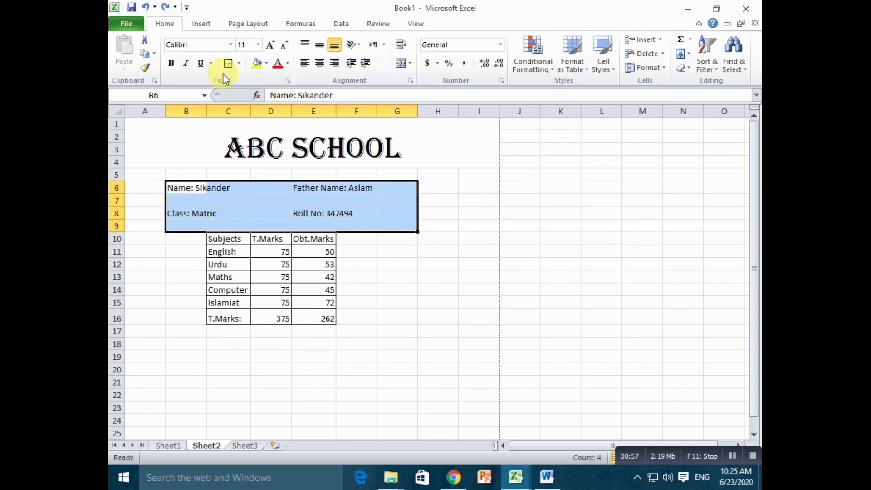
left_click(171, 66)
left_click(463, 214)
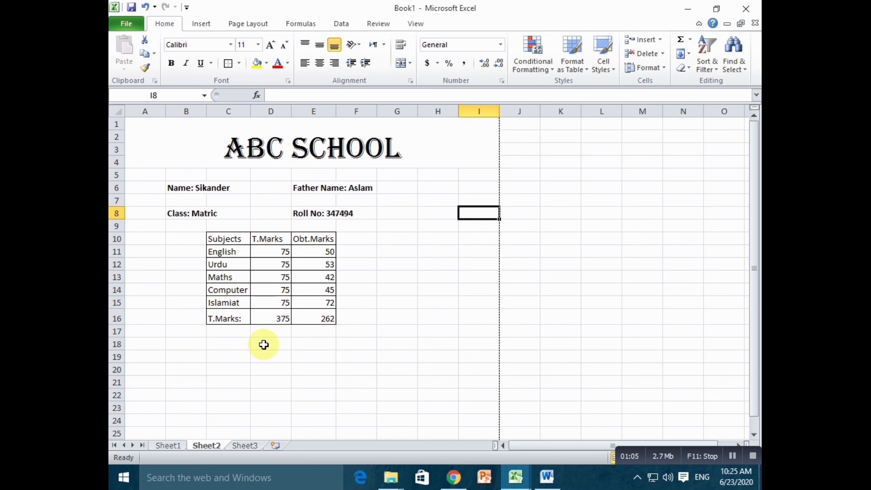
Enter the percentage formula =E16/D16*100 in cell C18 below the marks table.
left_click(228, 345)
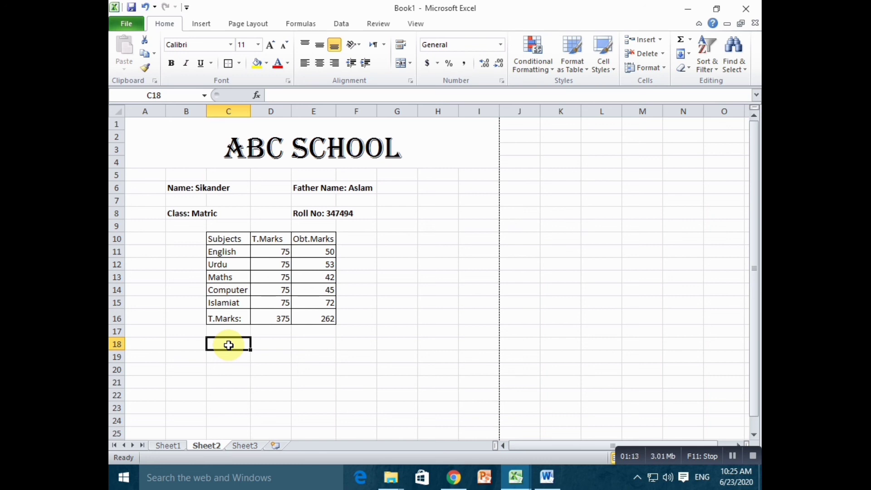
type("=")
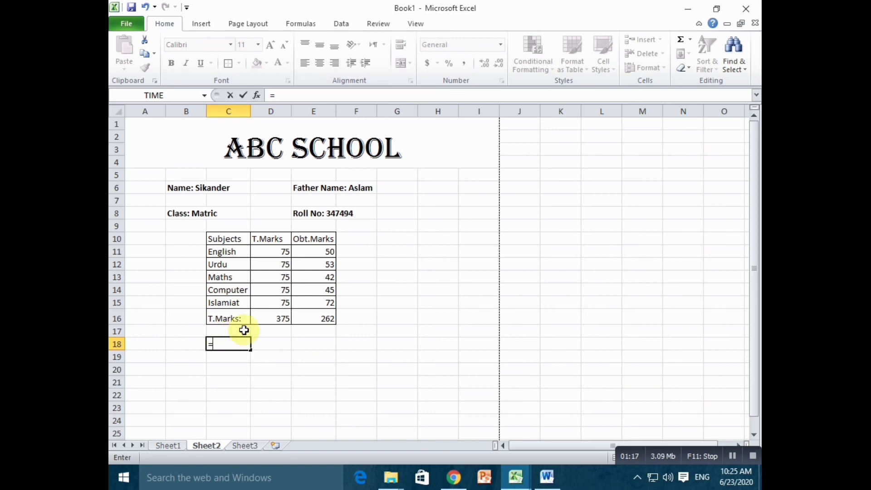
left_click(314, 316)
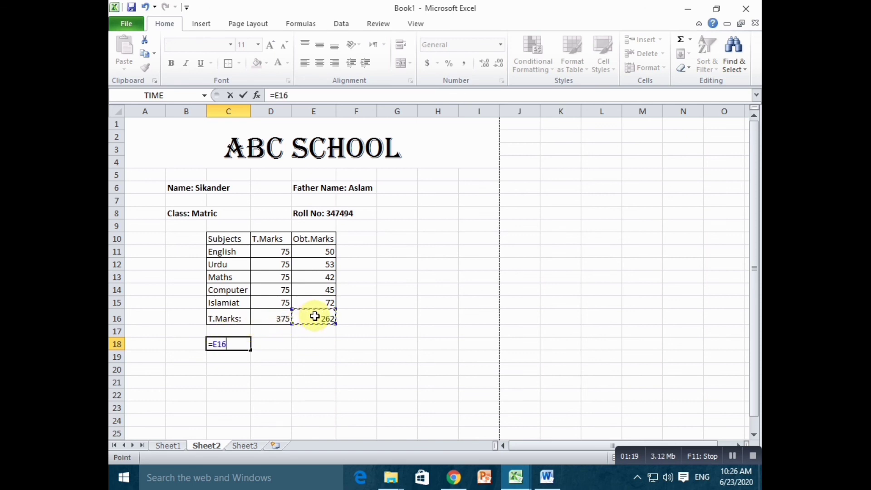
type("/")
left_click(282, 316)
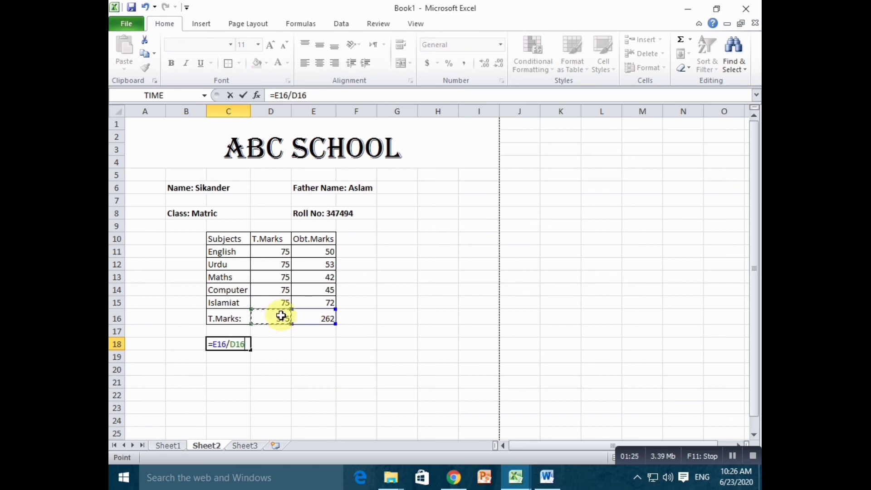
type("*100")
key("Return")
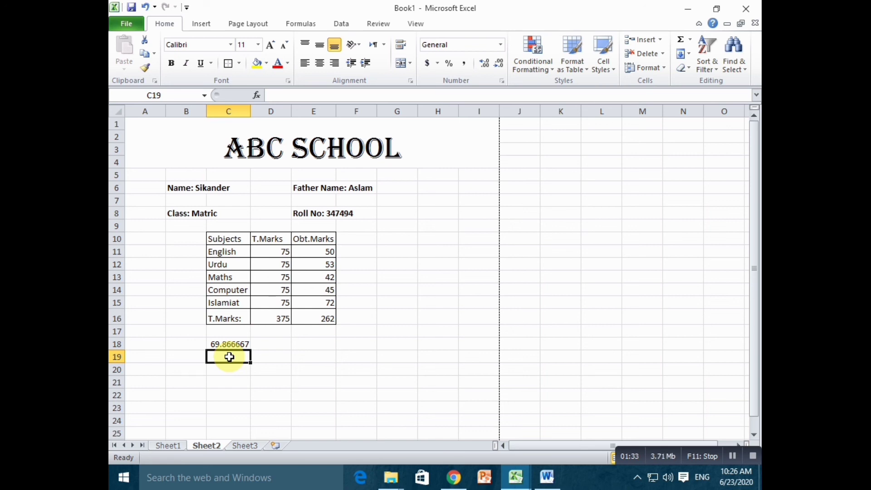
Label the percentage result by entering percentage in cell B18.
left_click(186, 348)
type("pe")
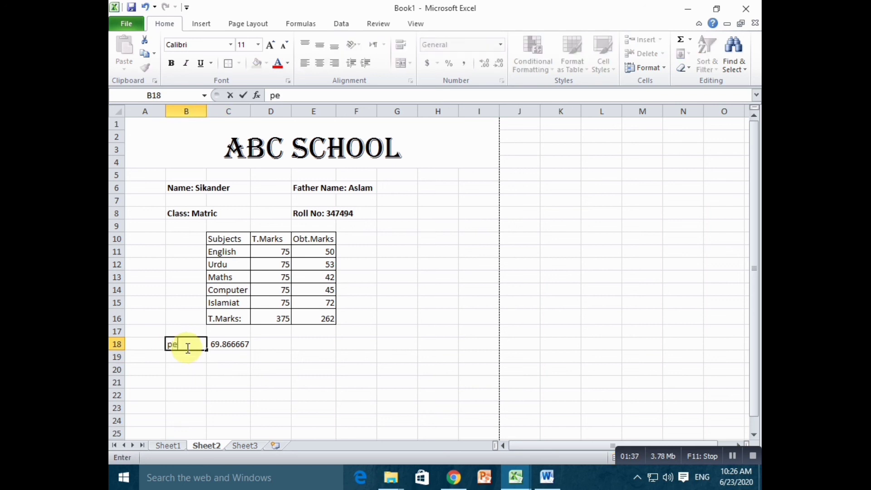
type("rcentage")
left_click(254, 353)
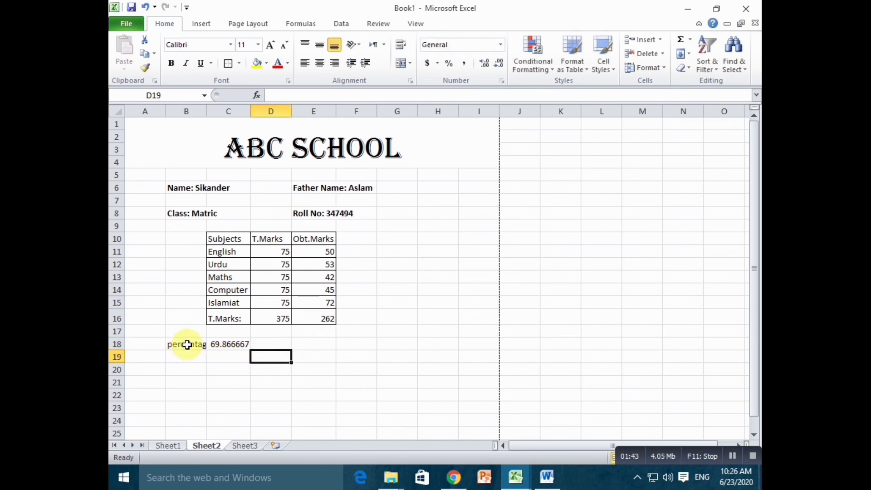
left_click(219, 345)
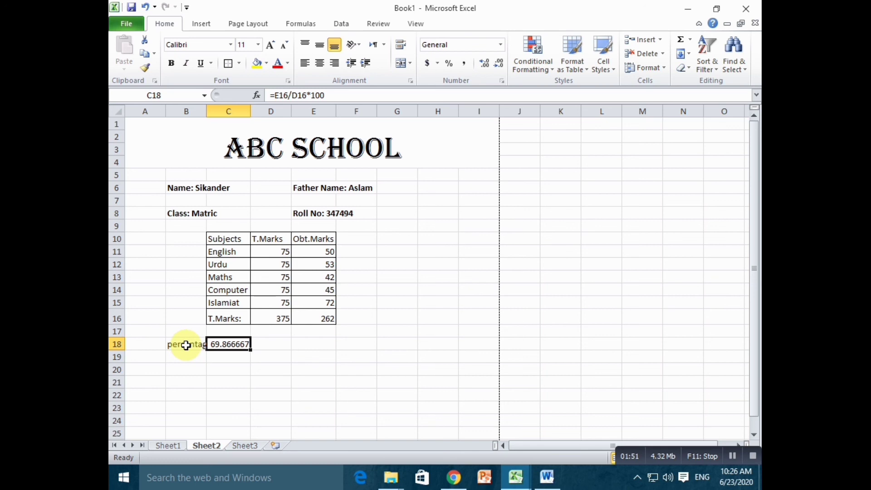
Enter the grade B in cell E18 on the percentage row.
left_click(313, 346)
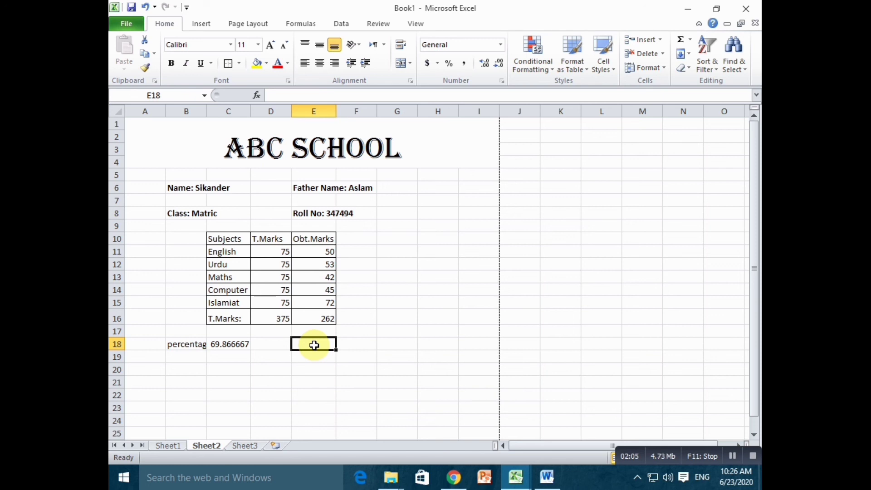
type("B")
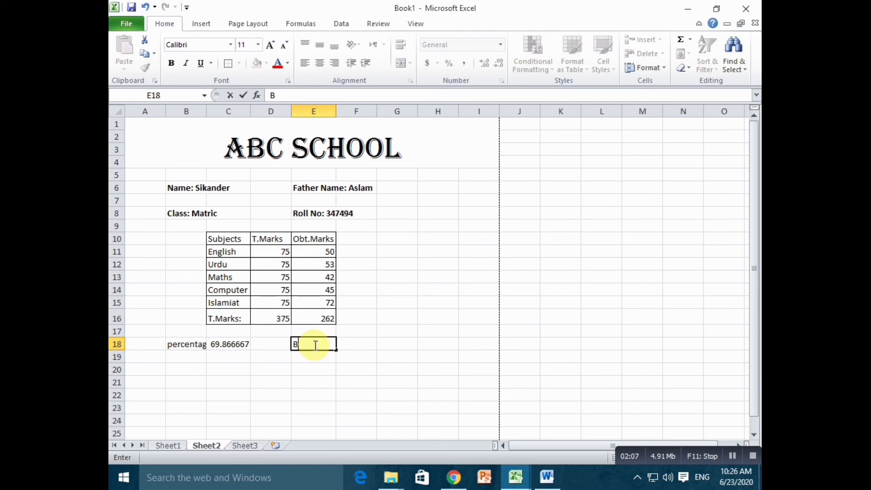
key("Return")
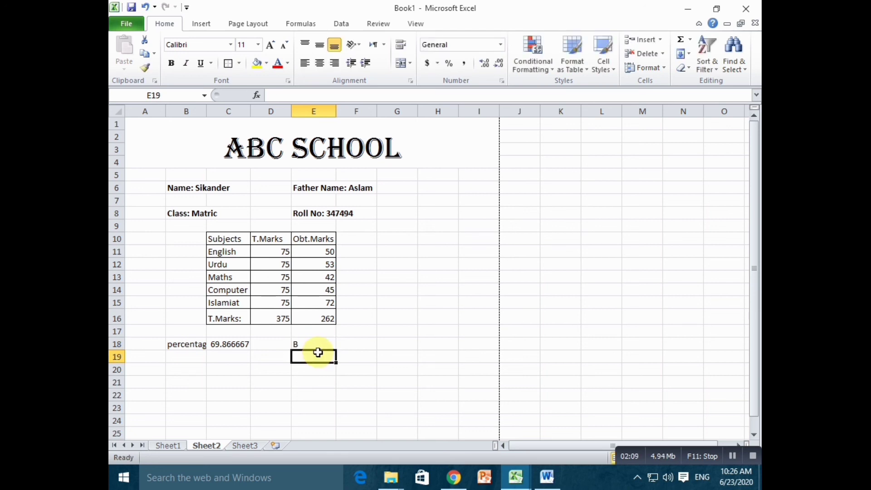
left_click(312, 344)
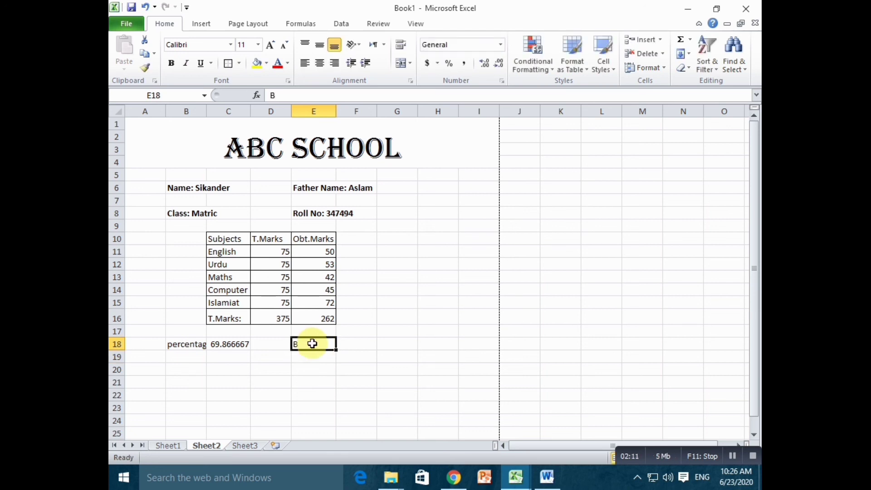